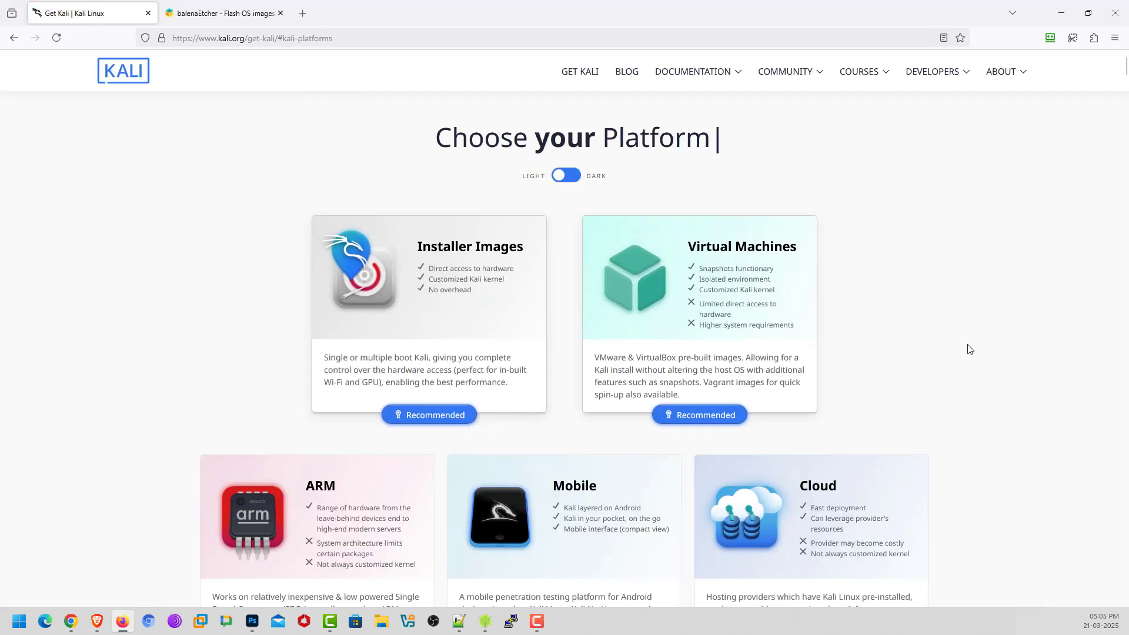
# Step: Browse the Kali Linux download page and open the Installer Images section
pyautogui.scroll(-3, 974, 275)
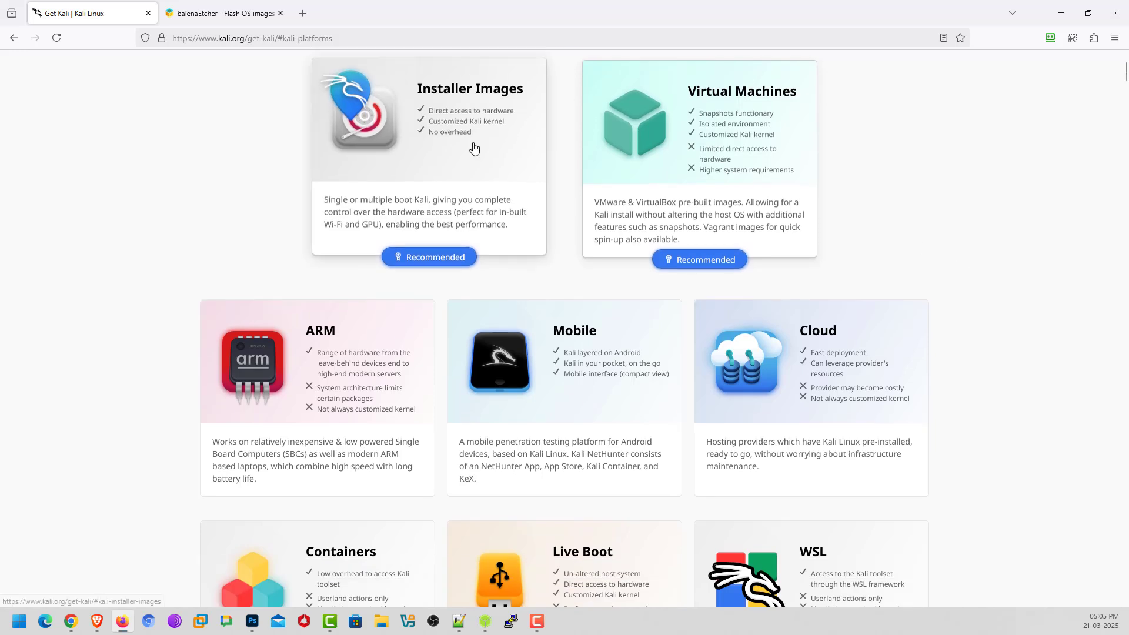
pyautogui.scroll(-2, 1062, 293)
pyautogui.scroll(-1, 1062, 293)
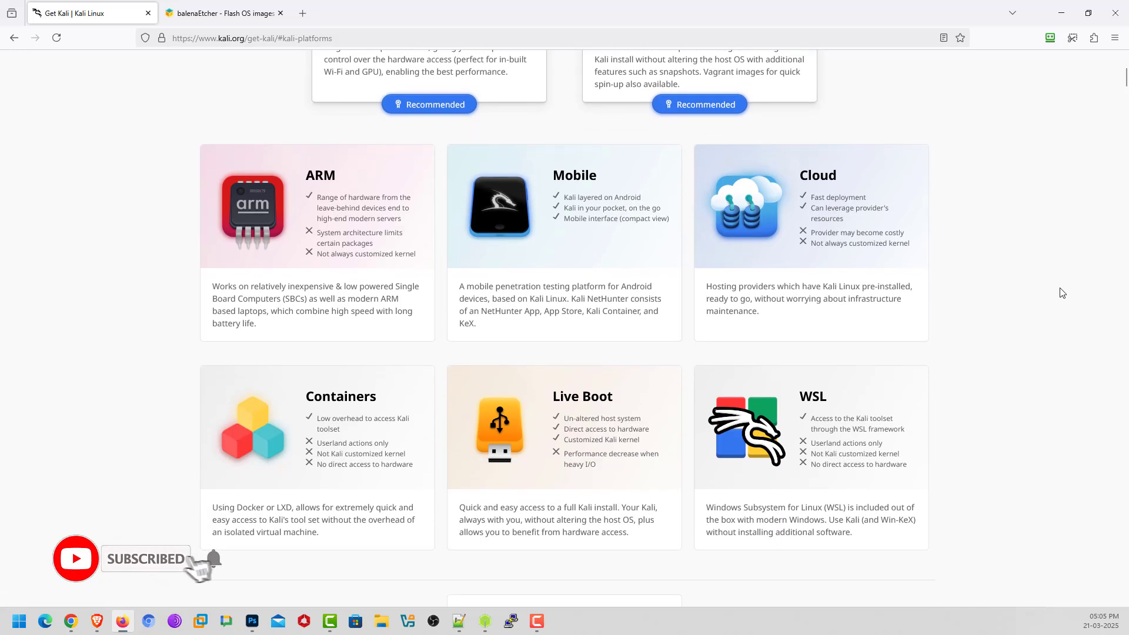
pyautogui.scroll(-1, 1062, 293)
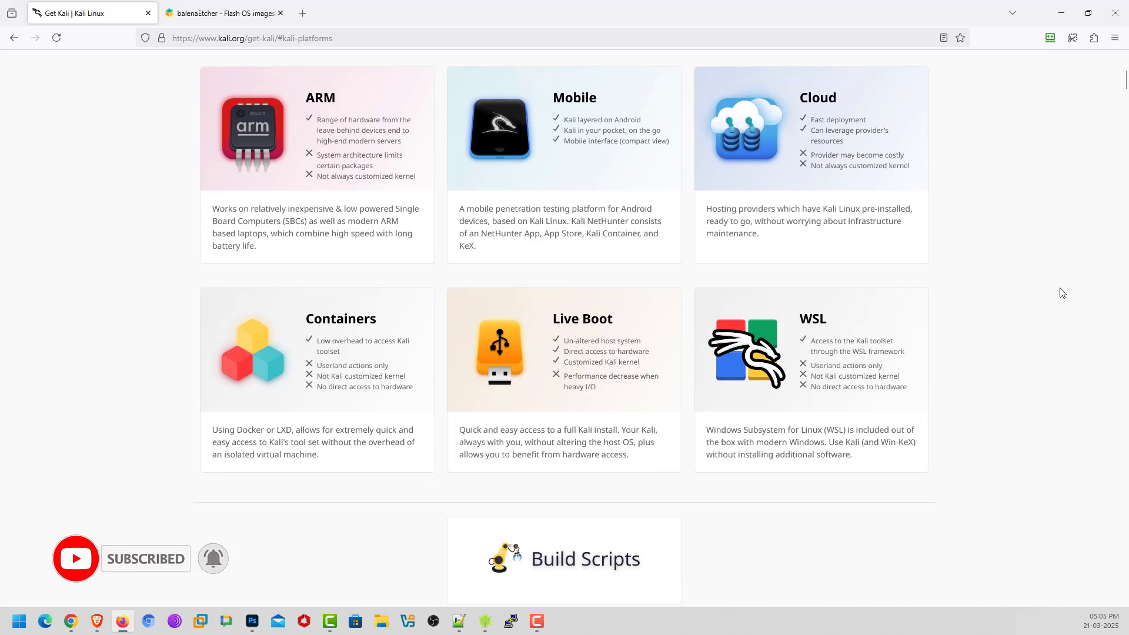
pyautogui.scroll(1, 1062, 293)
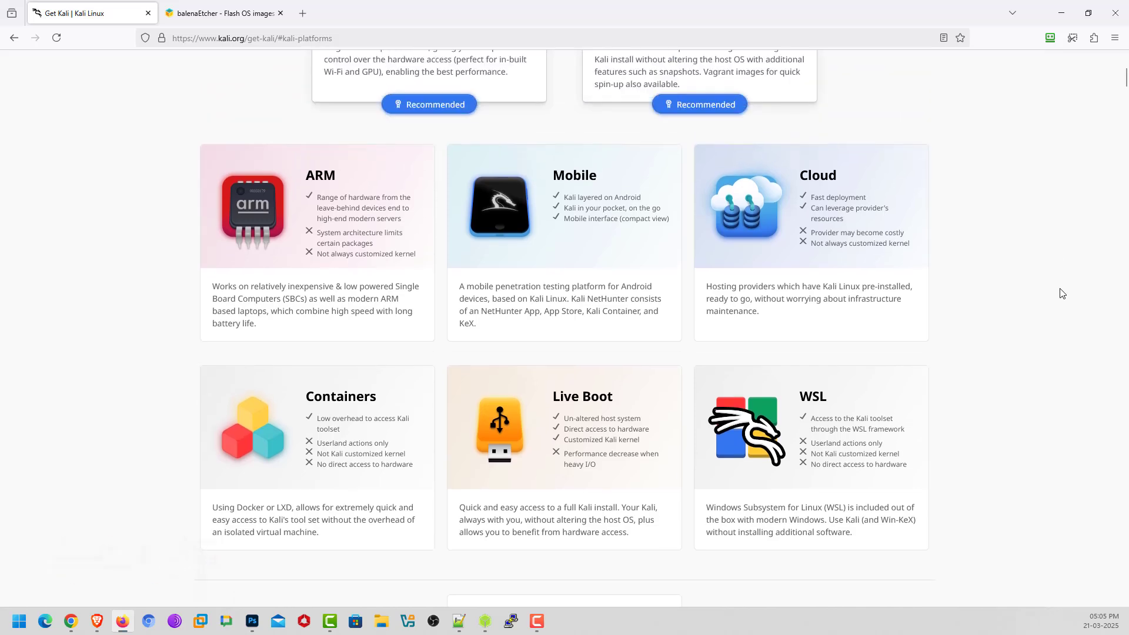
pyautogui.scroll(3, 1062, 293)
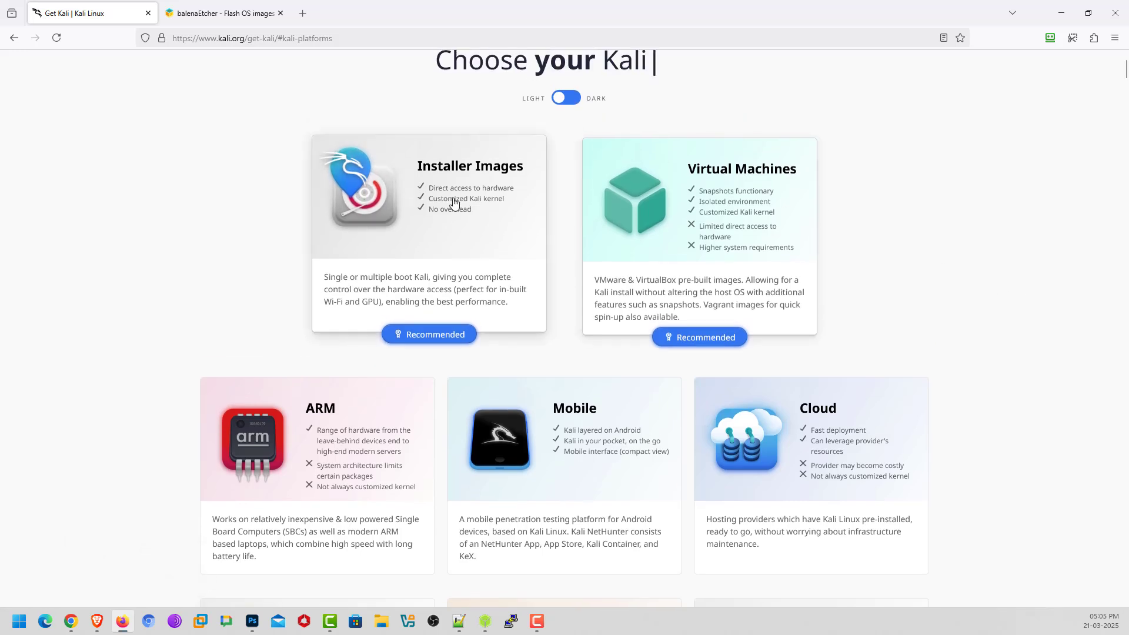
pyautogui.click(447, 198)
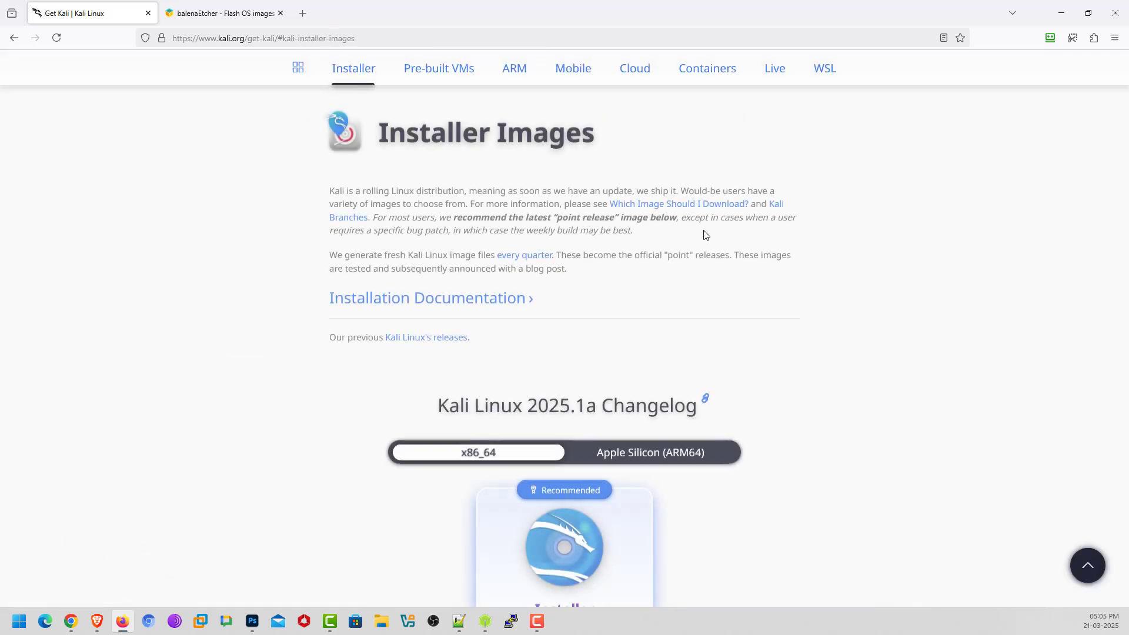
# Step: Review the 2025.1a x86_64 Installer download cards, then switch to the balenaEtcher site
pyautogui.scroll(-4, 1006, 314)
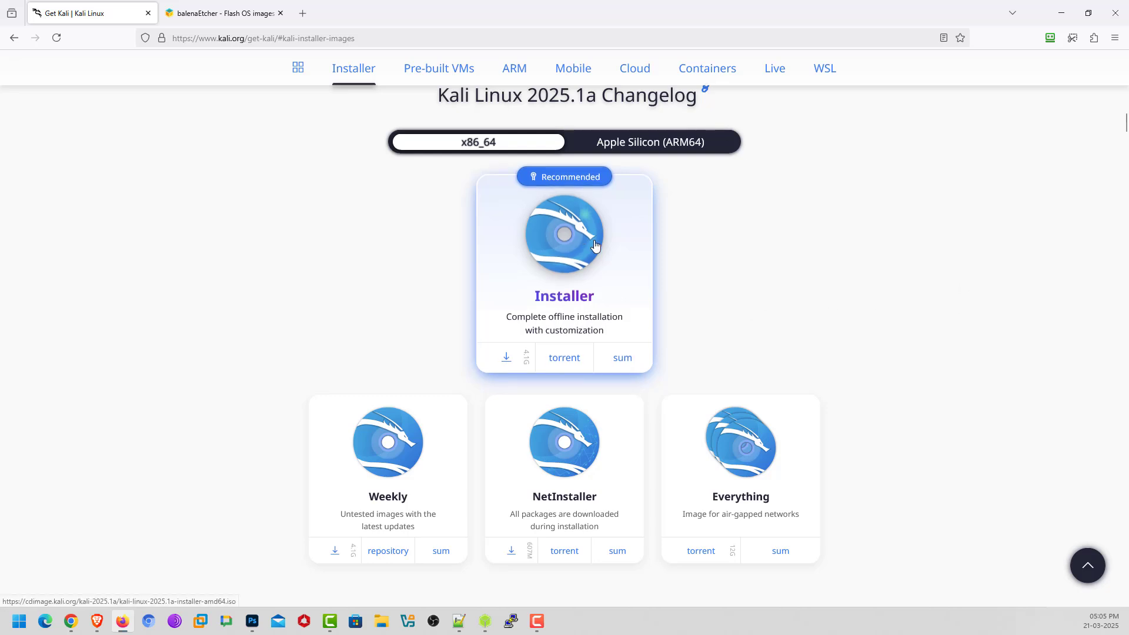
pyautogui.scroll(-4, 1116, 323)
pyautogui.scroll(-7, 1116, 324)
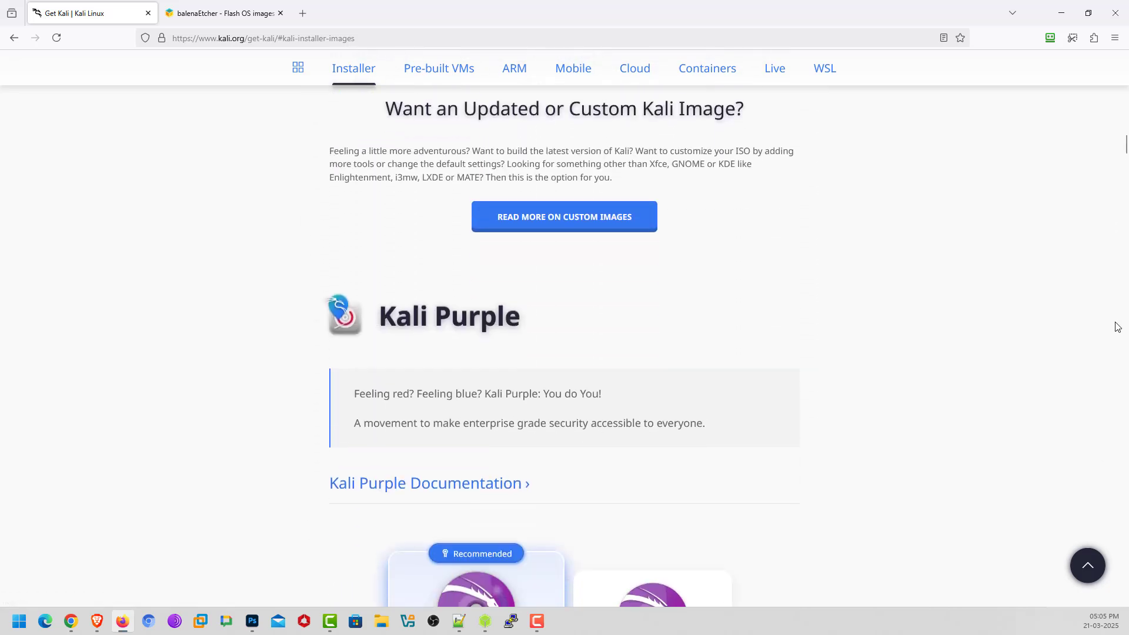
pyautogui.scroll(4, 937, 432)
pyautogui.scroll(6, 937, 432)
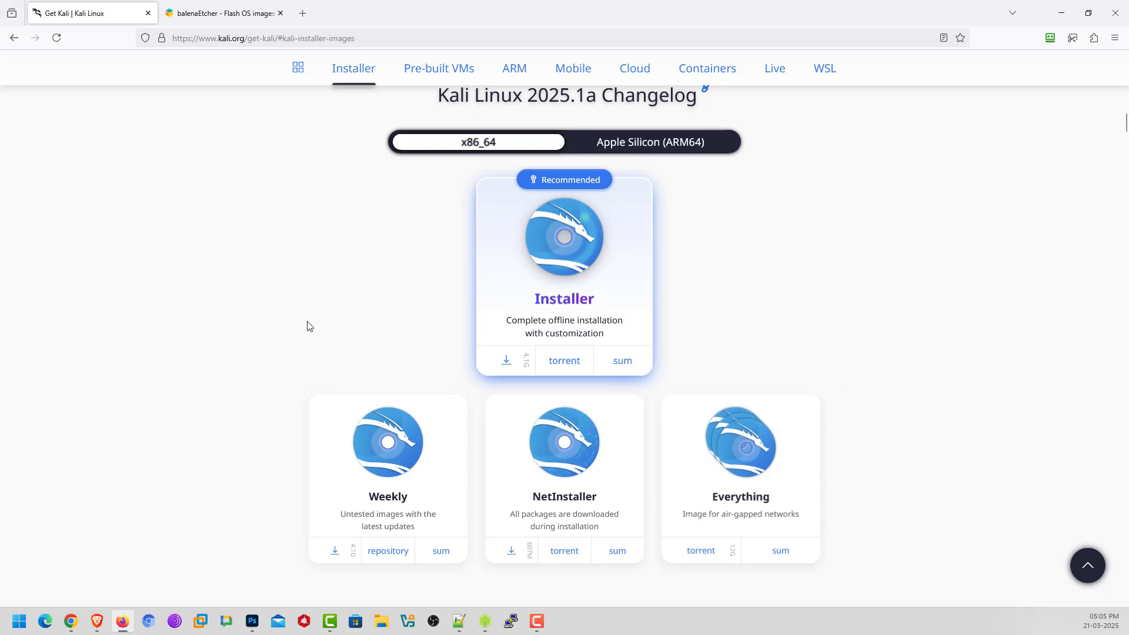
pyautogui.click(239, 14)
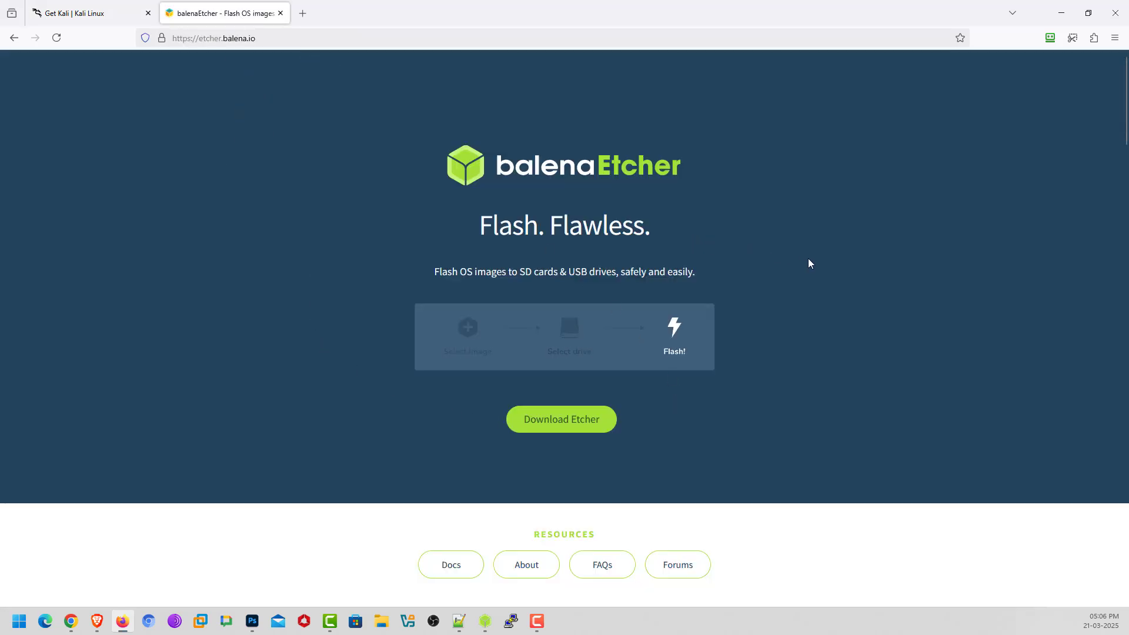
# Step: Jump to the Download Etcher table listing Windows, macOS and Linux installers
pyautogui.click(567, 427)
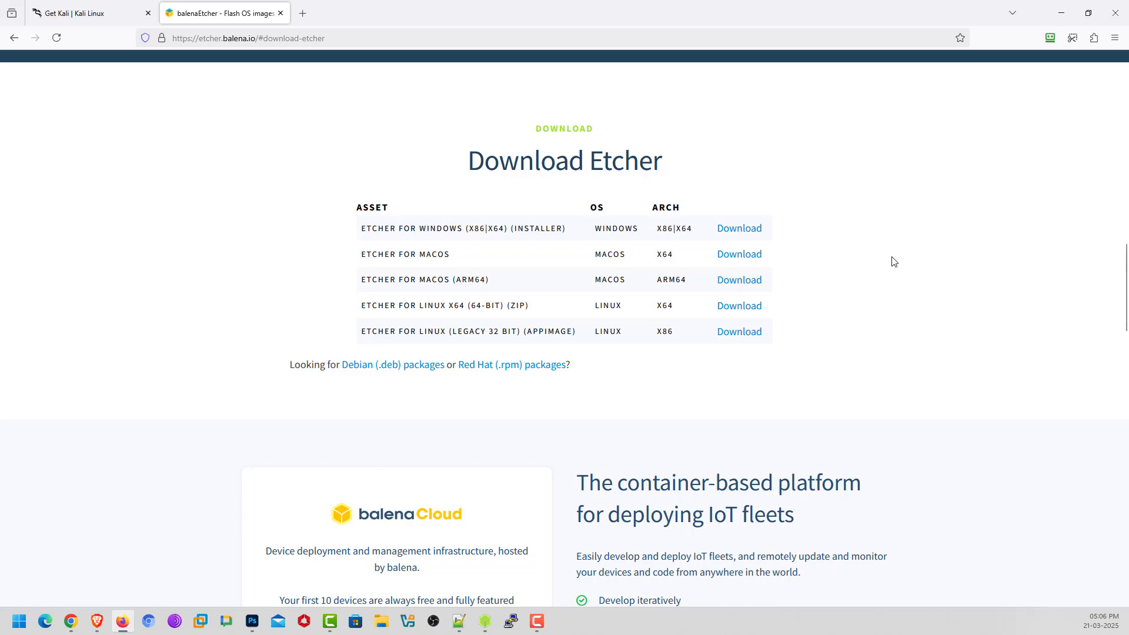
# Step: Close Firefox and load kali-linux-2025.1a-installer-amd64.iso from the Desktop into balenaEtcher
pyautogui.click(1116, 13)
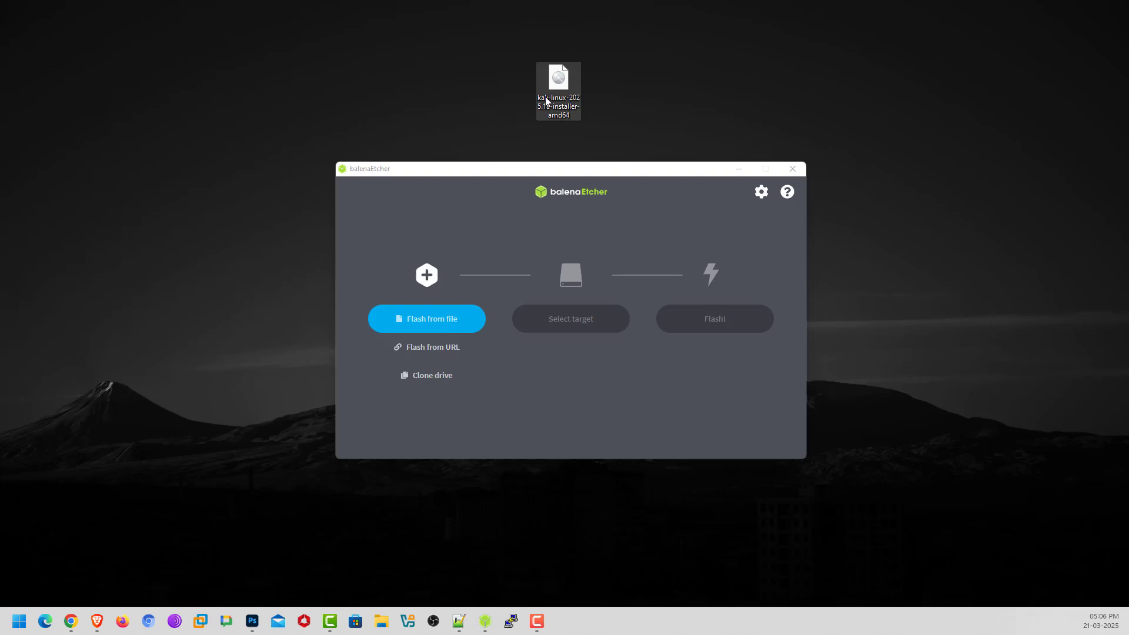
pyautogui.moveTo(555, 172); pyautogui.dragTo(558, 154)
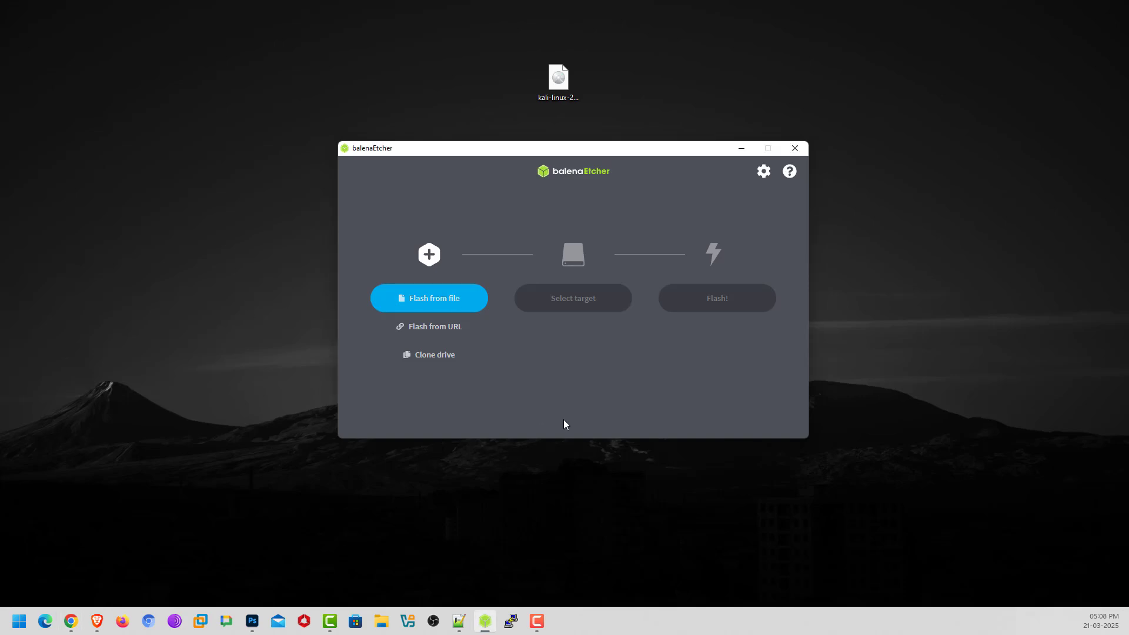
pyautogui.click(434, 300)
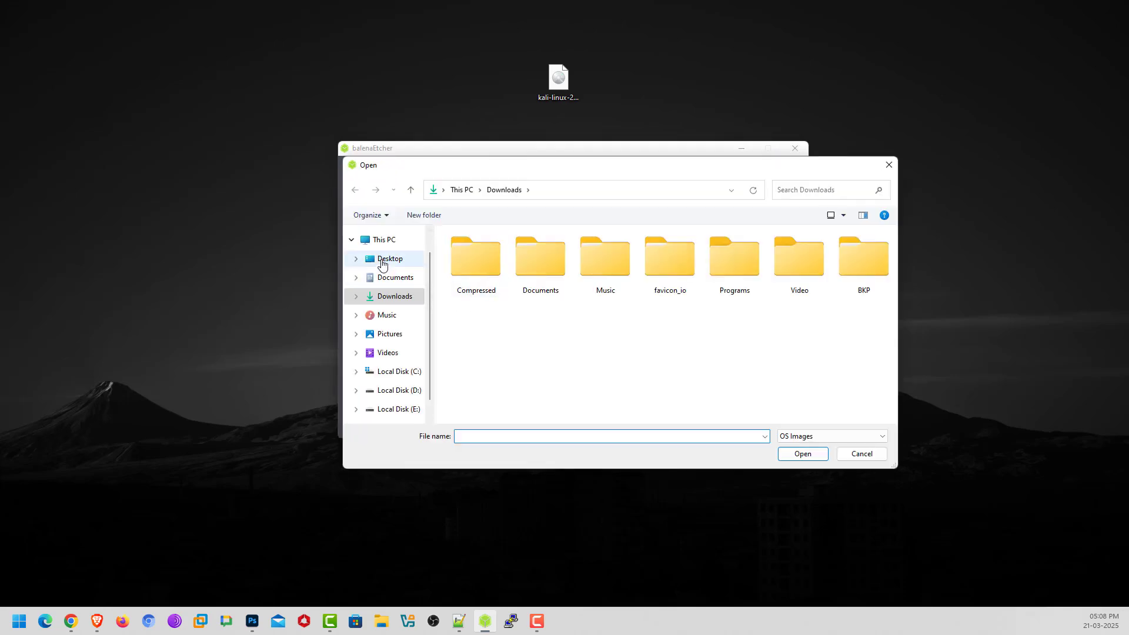
pyautogui.click(380, 259)
pyautogui.click(542, 267)
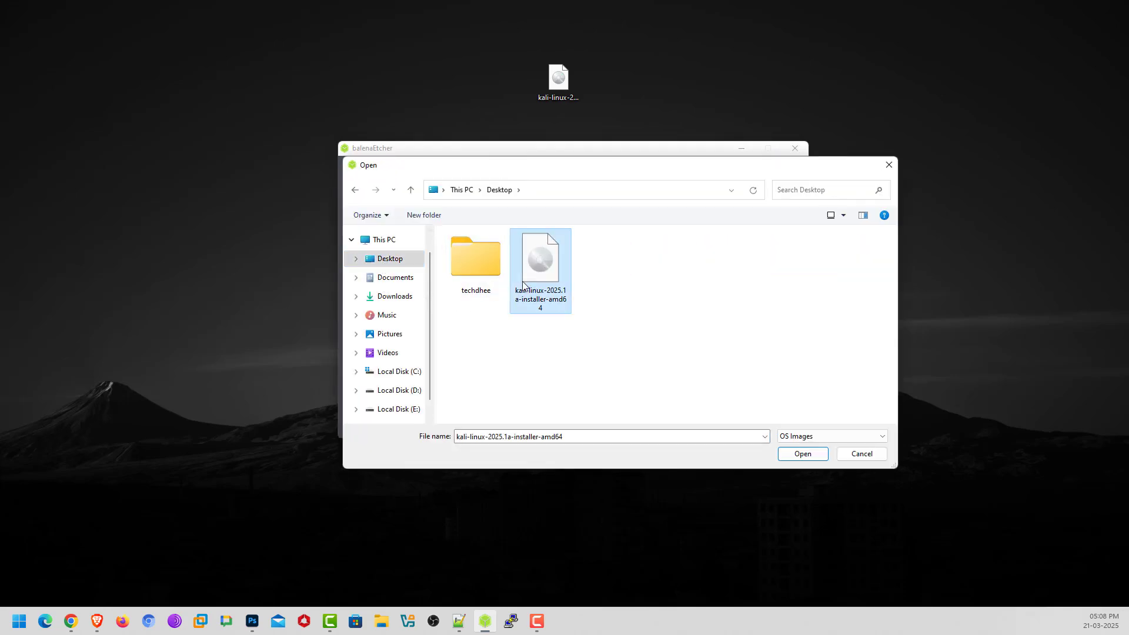
pyautogui.click(794, 454)
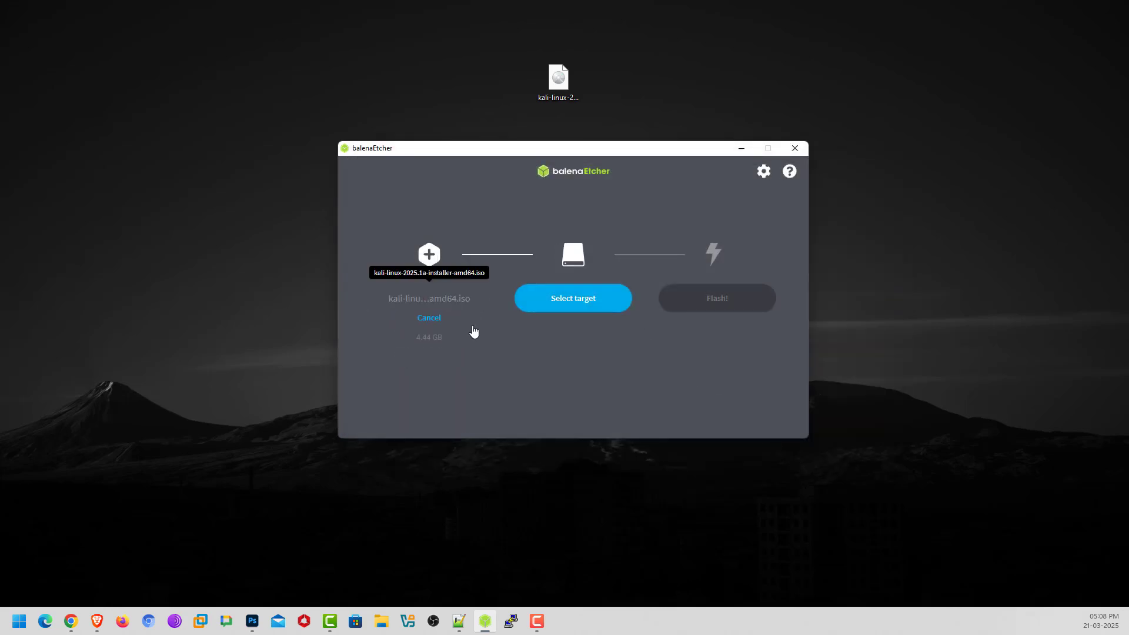
# Step: Flash the Kali ISO to the 30.8 GB USB SanDisk drive, then close Etcher
pyautogui.click(571, 308)
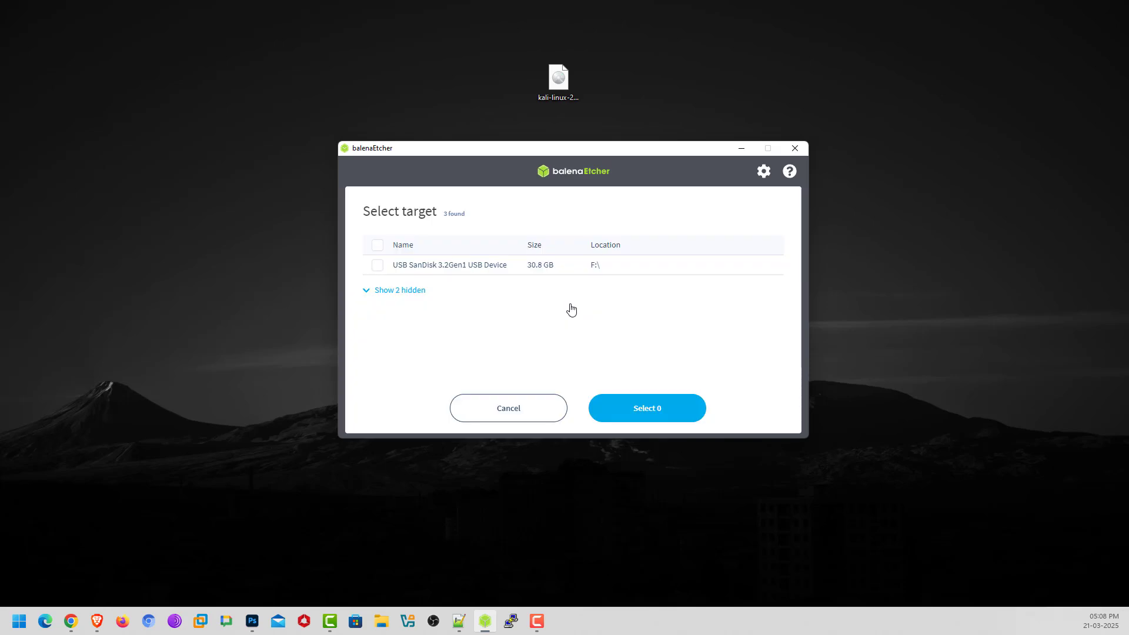
pyautogui.click(377, 266)
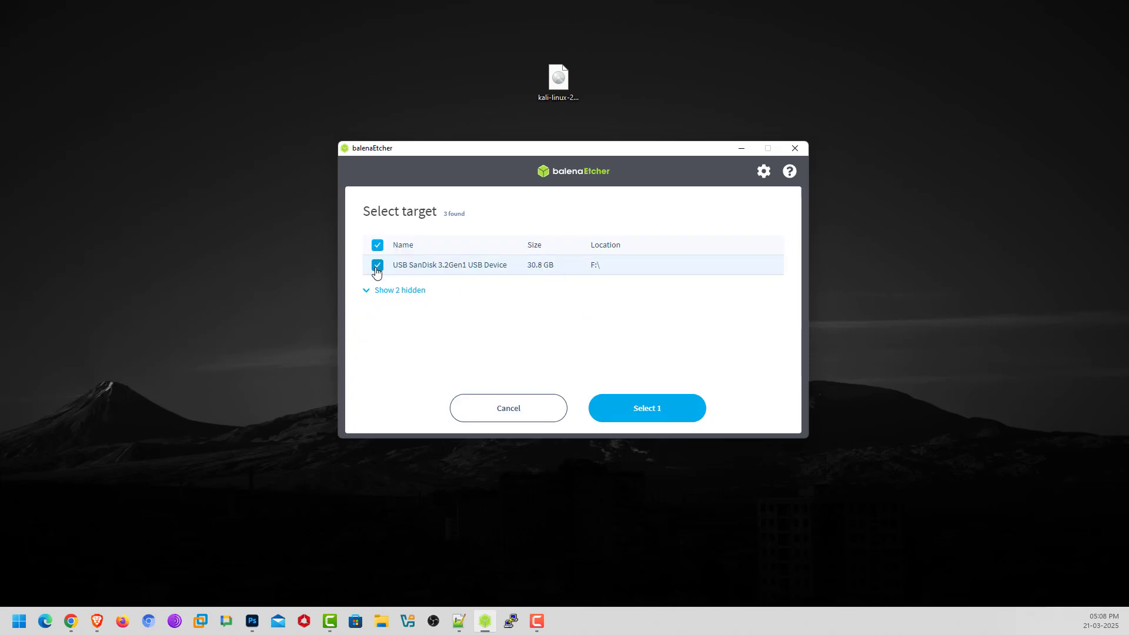
pyautogui.click(645, 408)
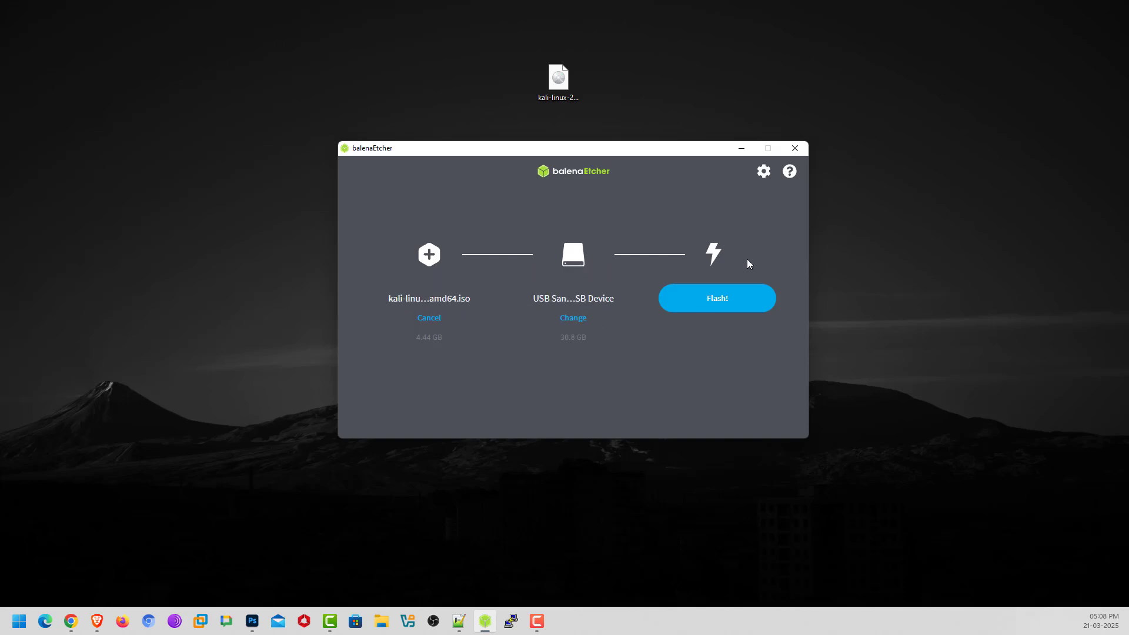
pyautogui.click(723, 306)
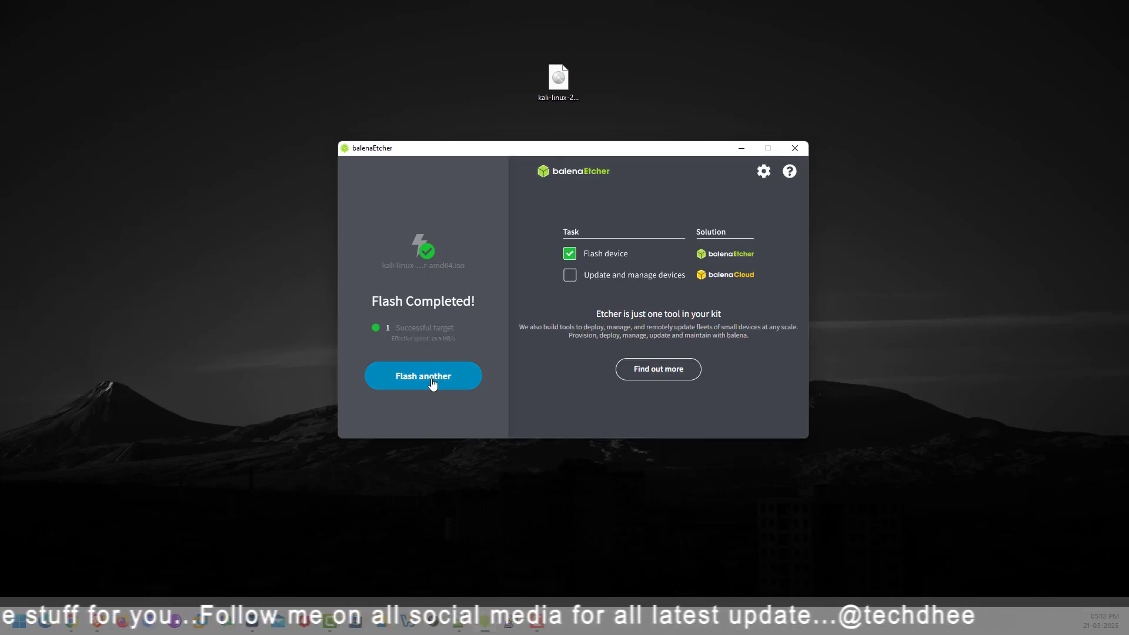
pyautogui.click(795, 148)
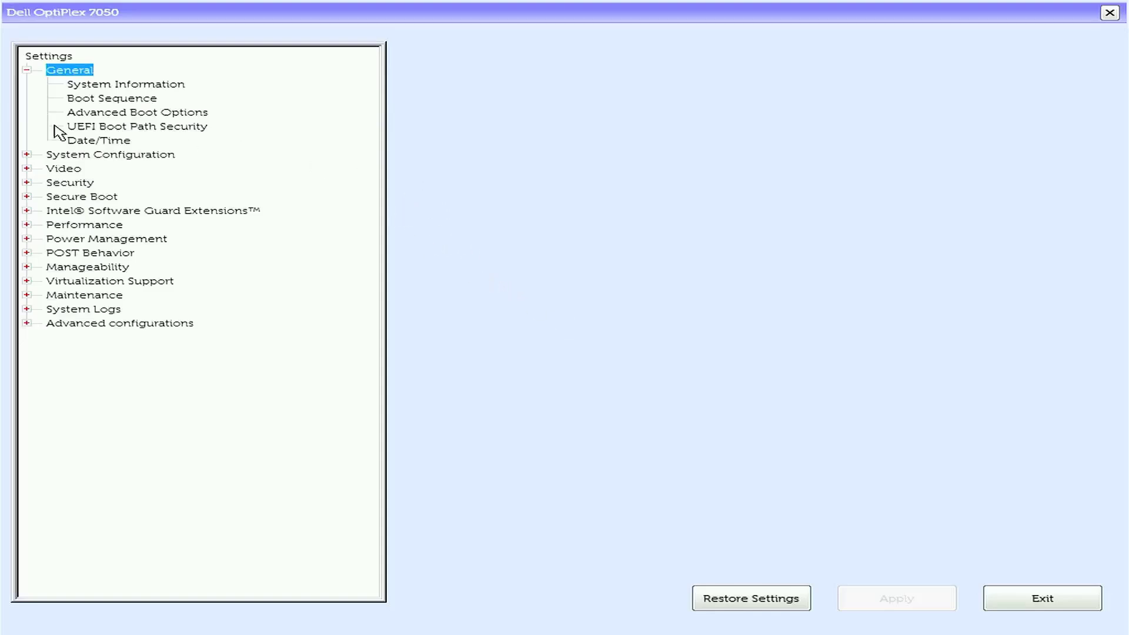
# Step: Move UEFI: USB above Windows Boot Manager in Boot Sequence, apply it, and exit BIOS
pyautogui.click(84, 89)
pyautogui.click(88, 100)
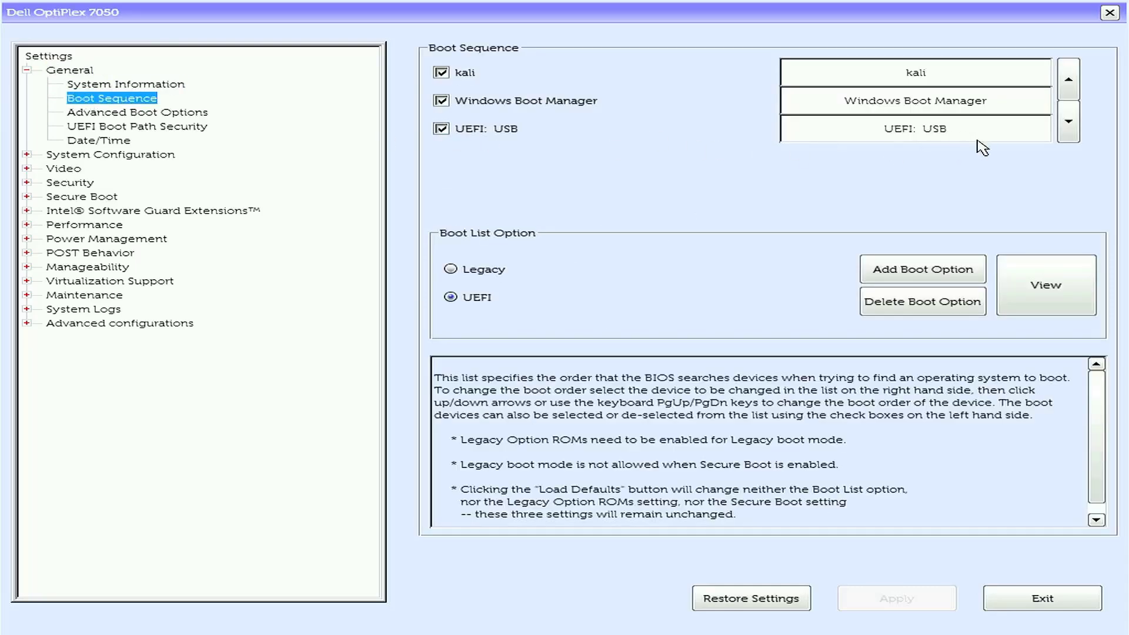
pyautogui.click(911, 130)
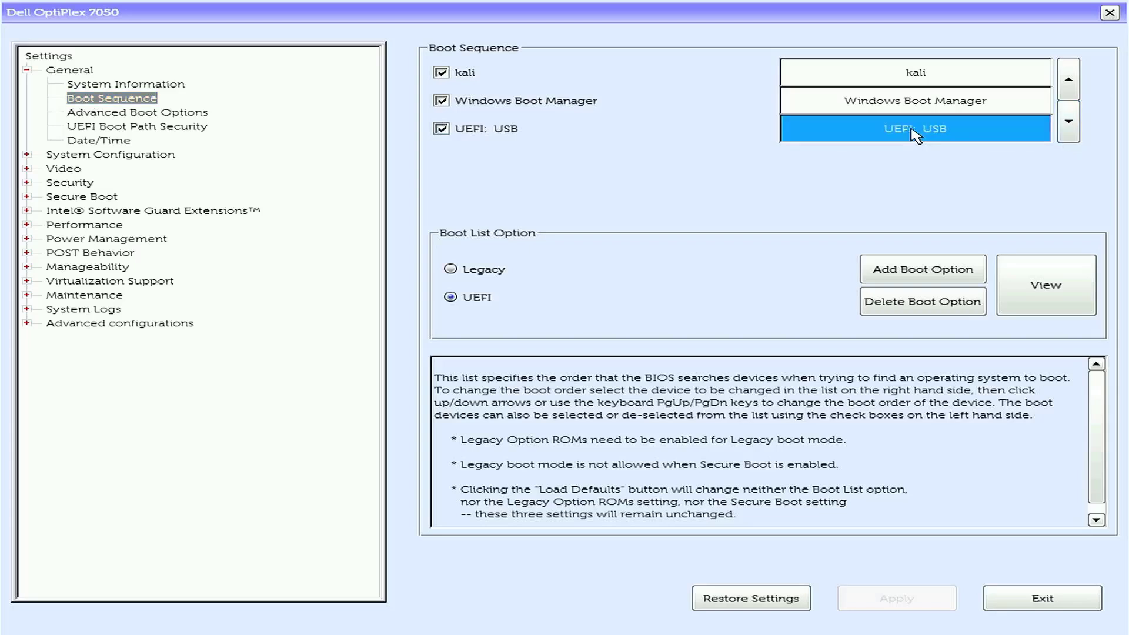
pyautogui.click(1070, 79)
pyautogui.click(1073, 78)
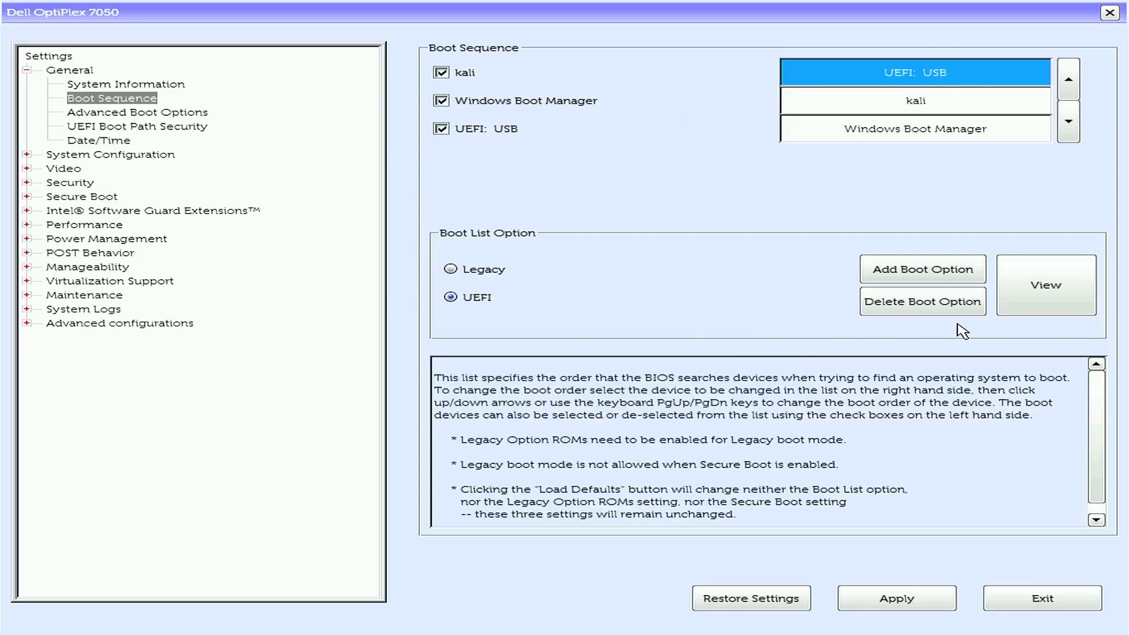
pyautogui.click(883, 606)
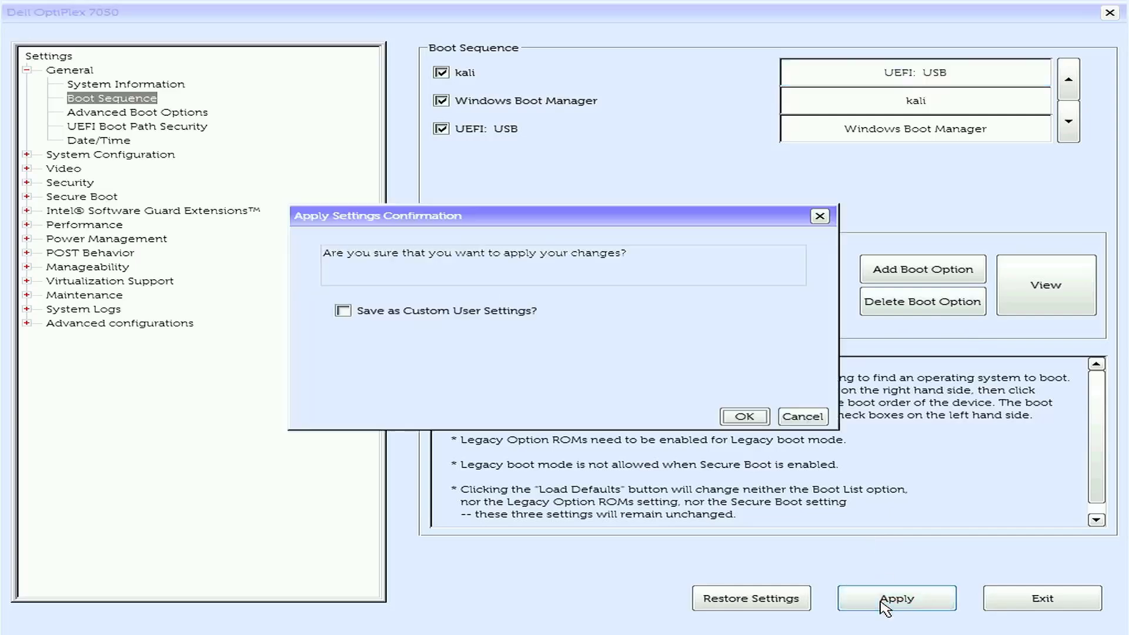
pyautogui.click(742, 416)
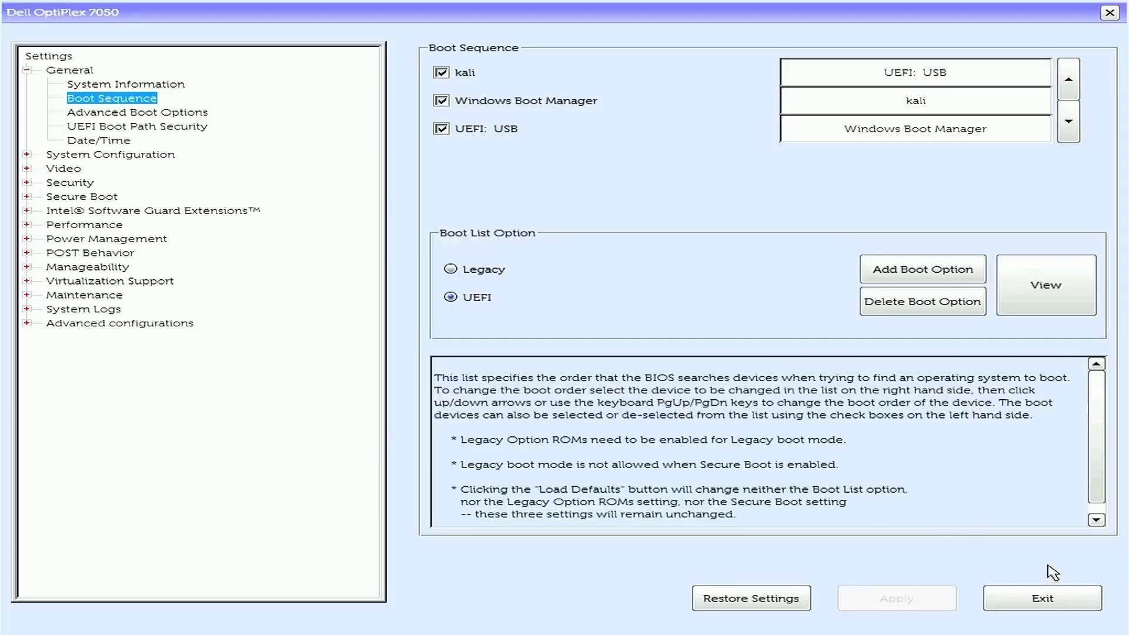
pyautogui.click(1052, 600)
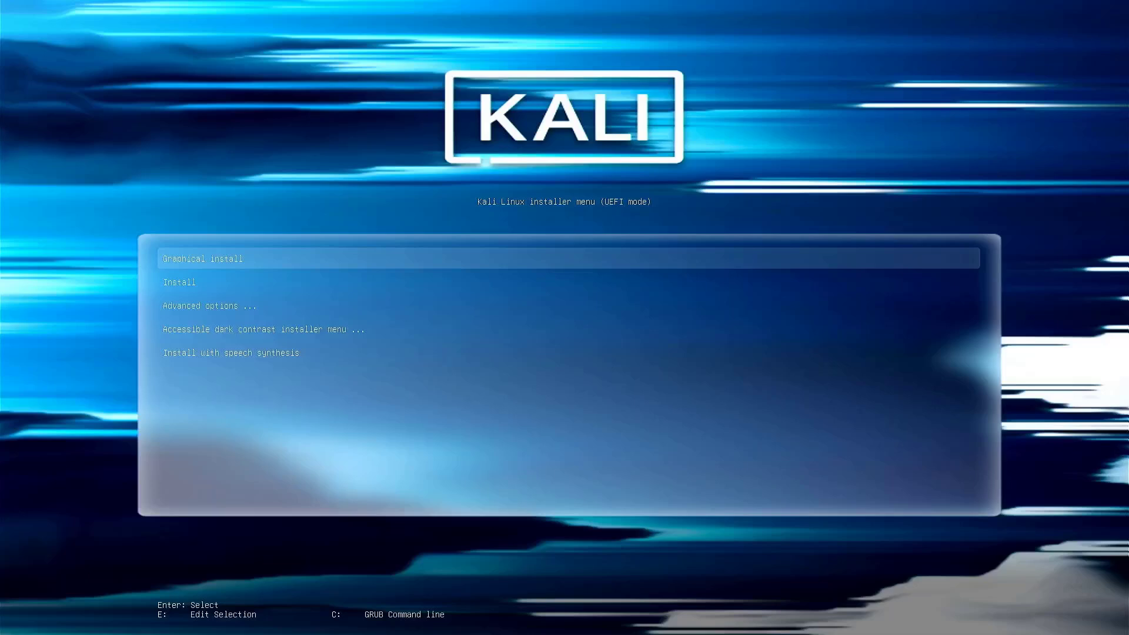
# Step: Start Graphical install from the boot menu and keep English as the language
pyautogui.press('Down')
pyautogui.press('Up')
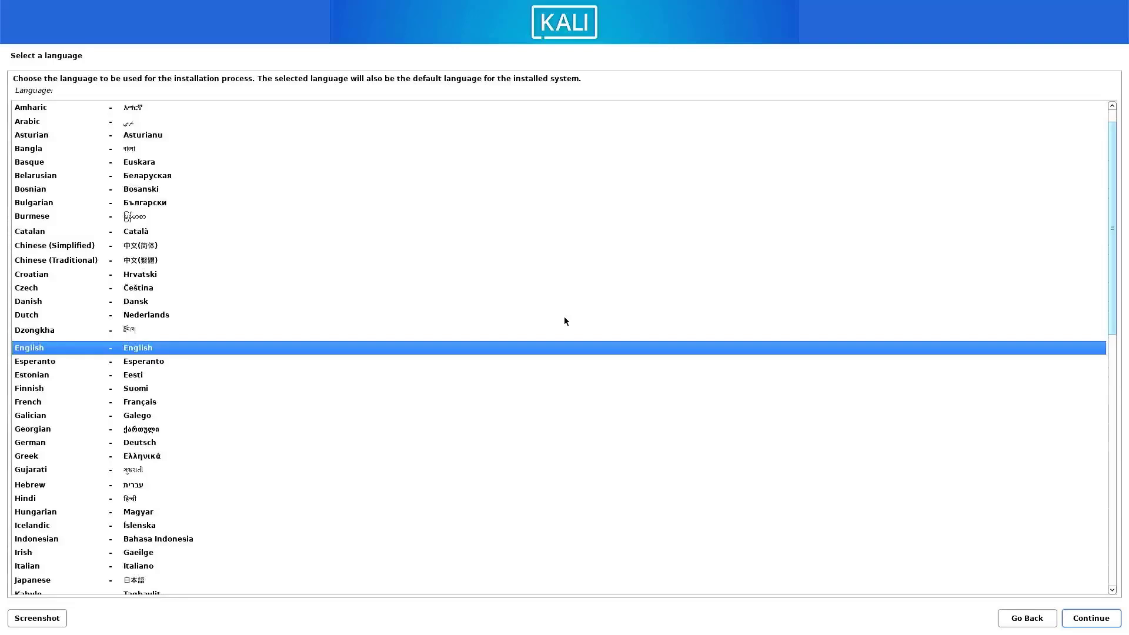
pyautogui.press('Return')
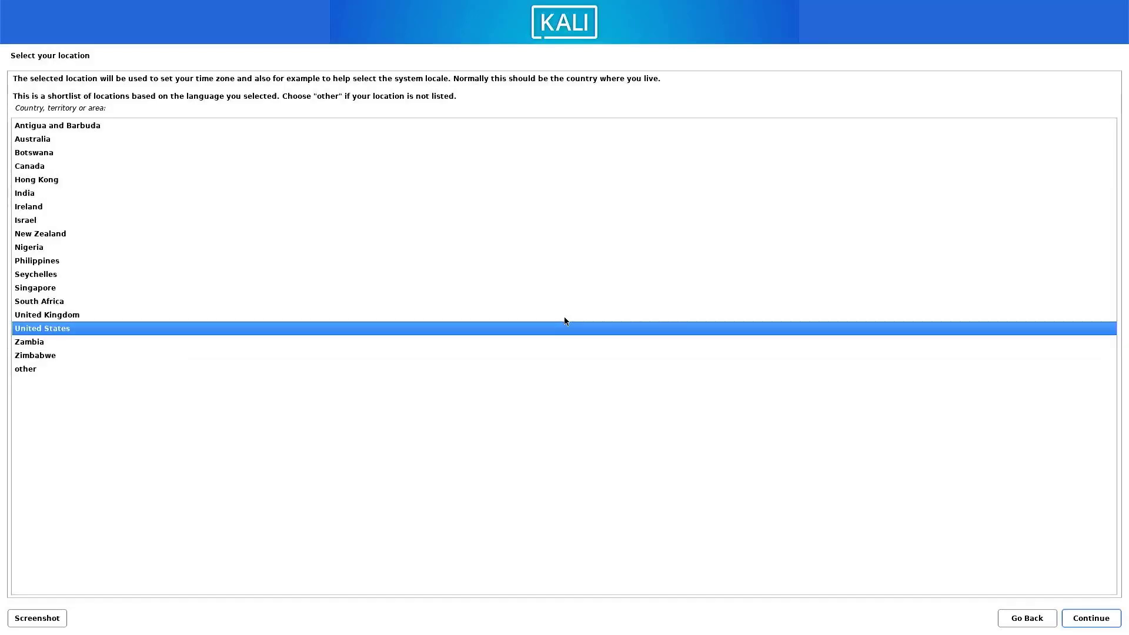
# Step: Select India as the location and accept the American English keymap
pyautogui.press('Up')
pyautogui.press('Up')
pyautogui.press('Up')
pyautogui.press('Up')
pyautogui.press('Up')
pyautogui.press('Up')
pyautogui.press('Up')
pyautogui.press('Up')
pyautogui.press('Up')
pyautogui.press('Up')
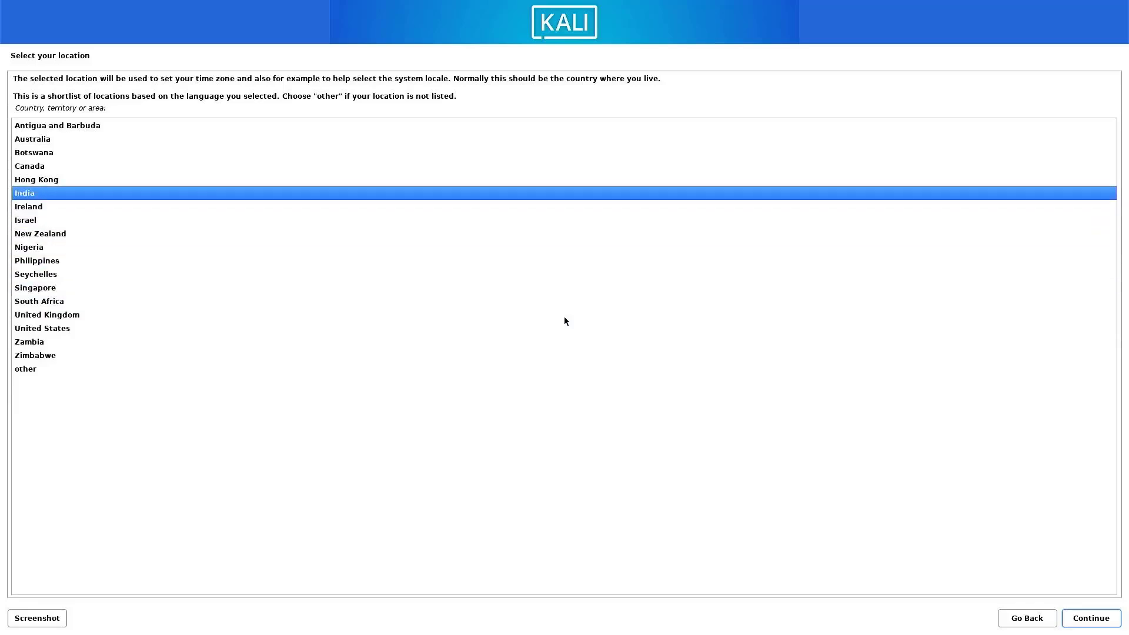
pyautogui.press('Return')
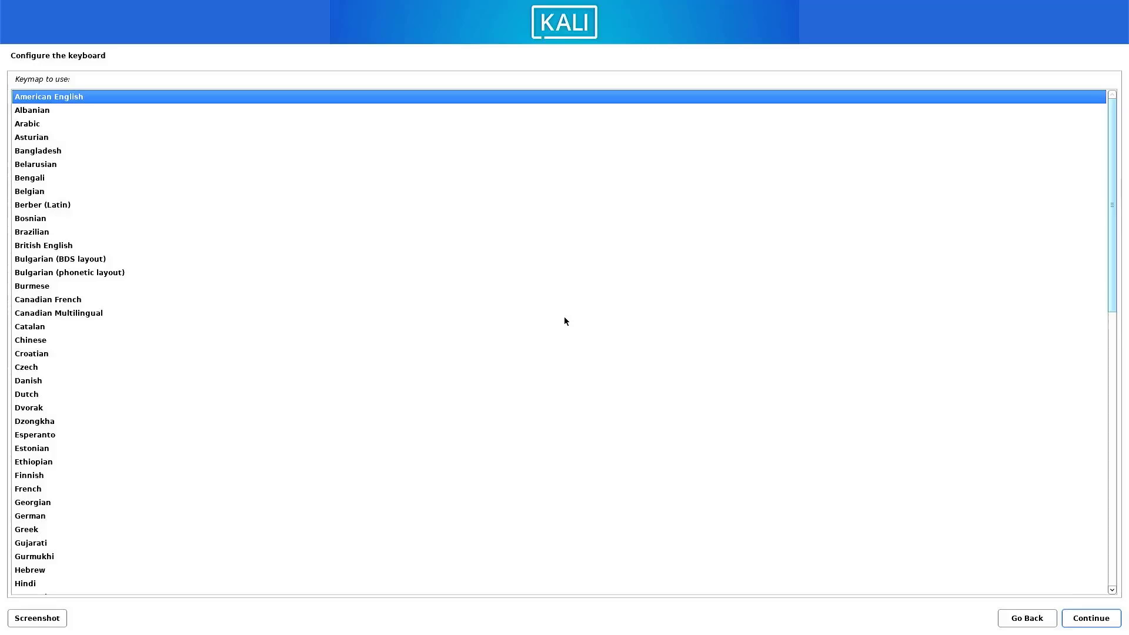
pyautogui.press('Return')
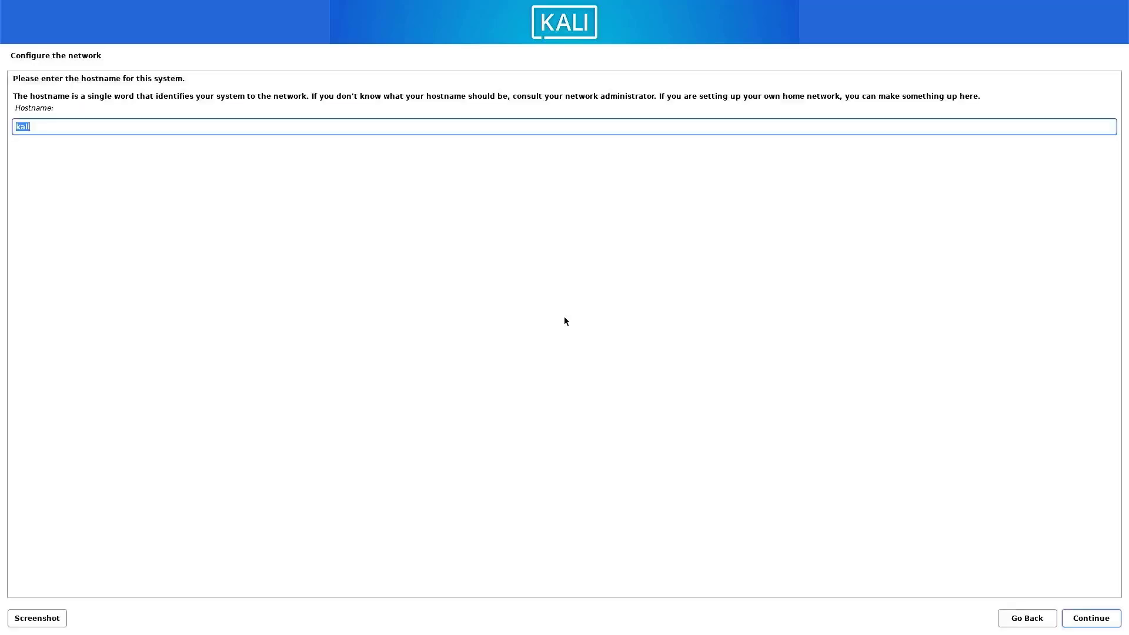
# Step: Keep 'kali' as the hostname and clear the domain name field
pyautogui.press('End')
pyautogui.press('Return')
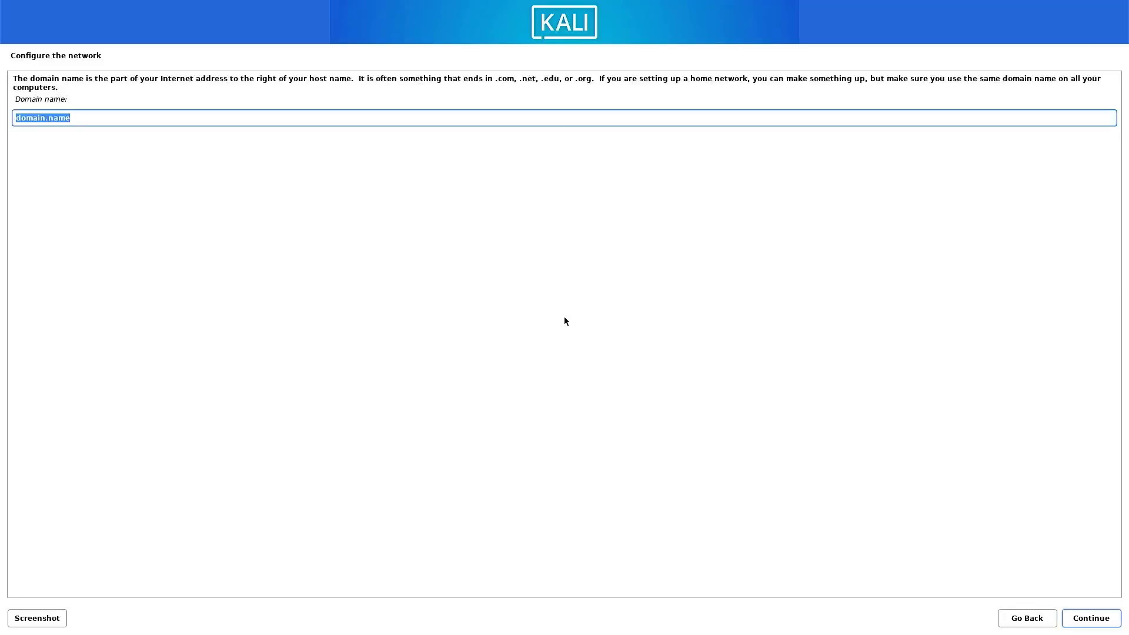
pyautogui.press('BackSpace')
pyautogui.press('Return')
# Step: Enter the user's full name and username, then set and confirm the account password
pyautogui.write('T')
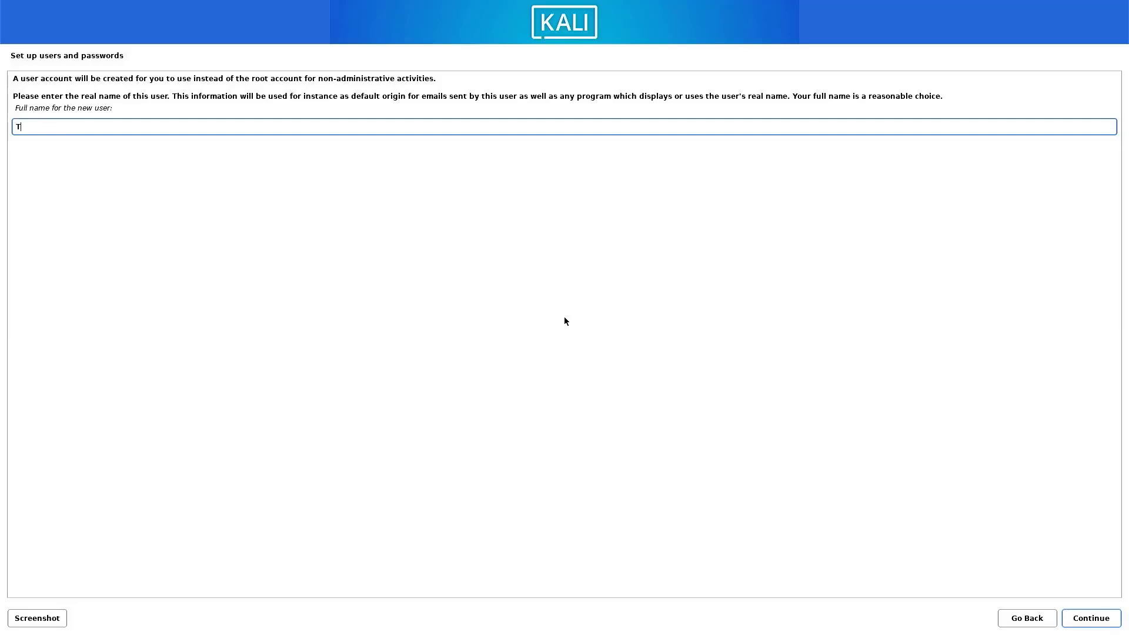
pyautogui.write('ECH DHEE')
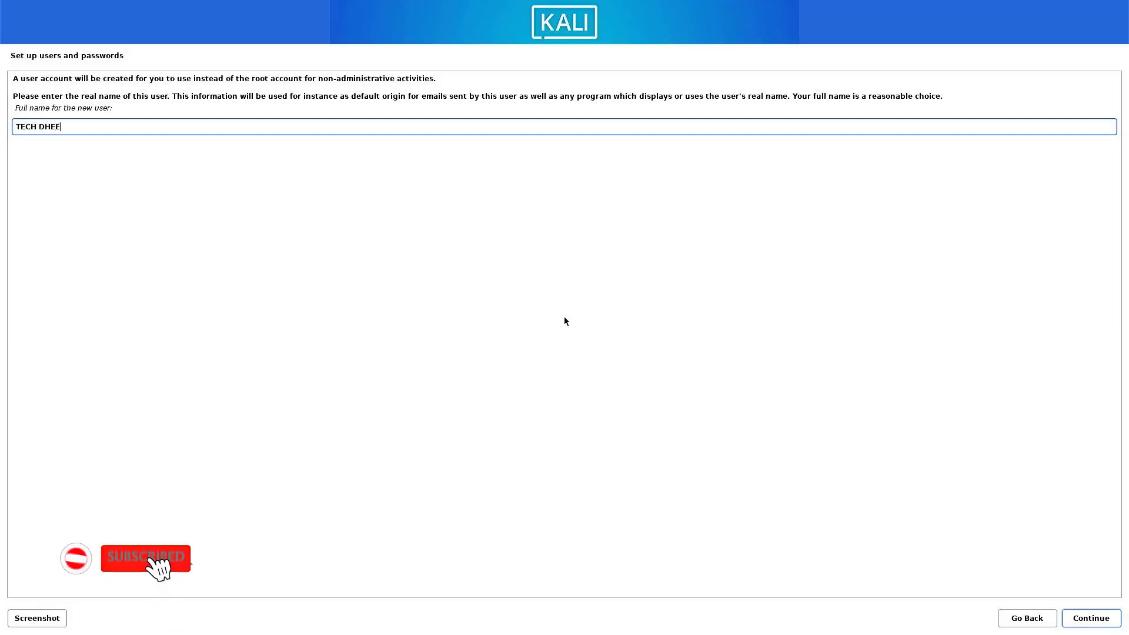
pyautogui.press('Return')
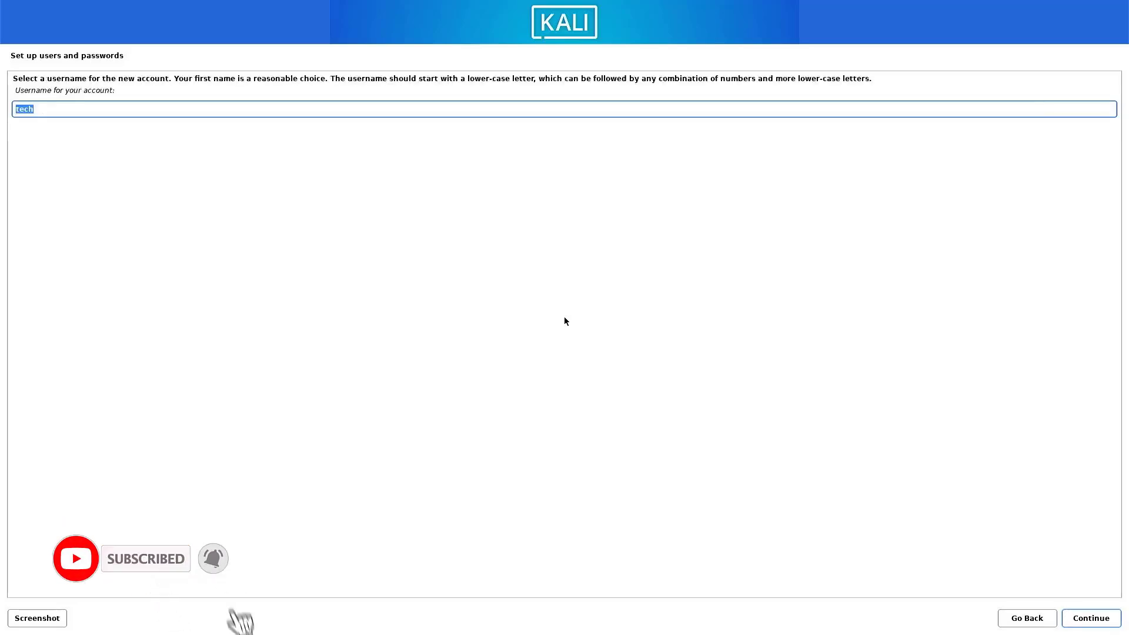
pyautogui.press('End')
pyautogui.write('dhee')
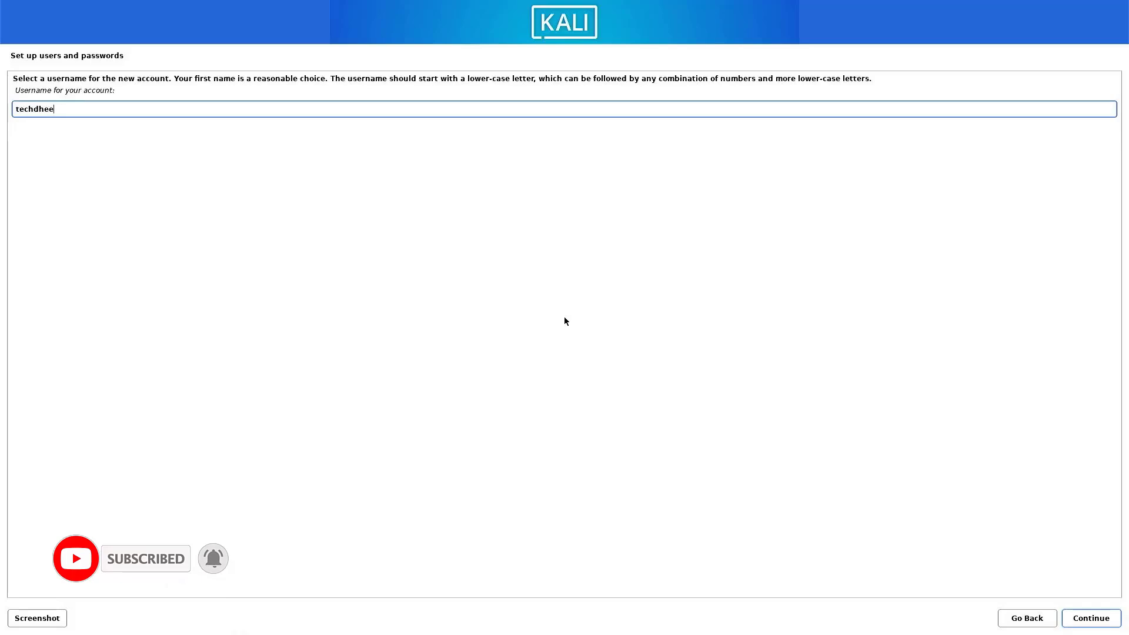
pyautogui.press('Return')
pyautogui.write('********')
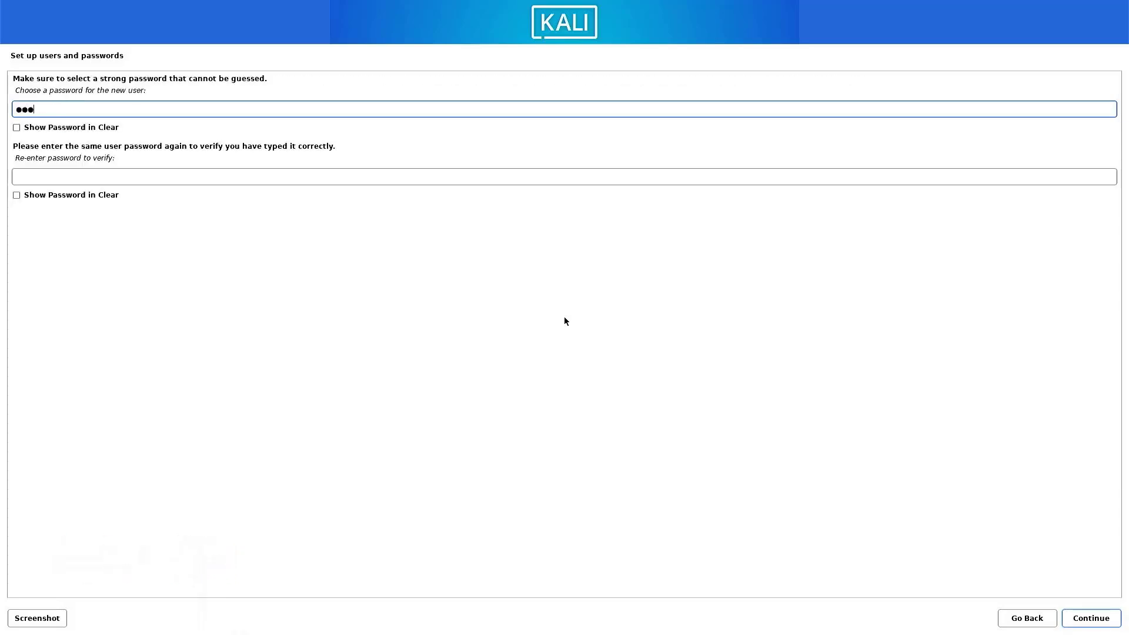
pyautogui.press('Tab')
pyautogui.write('********')
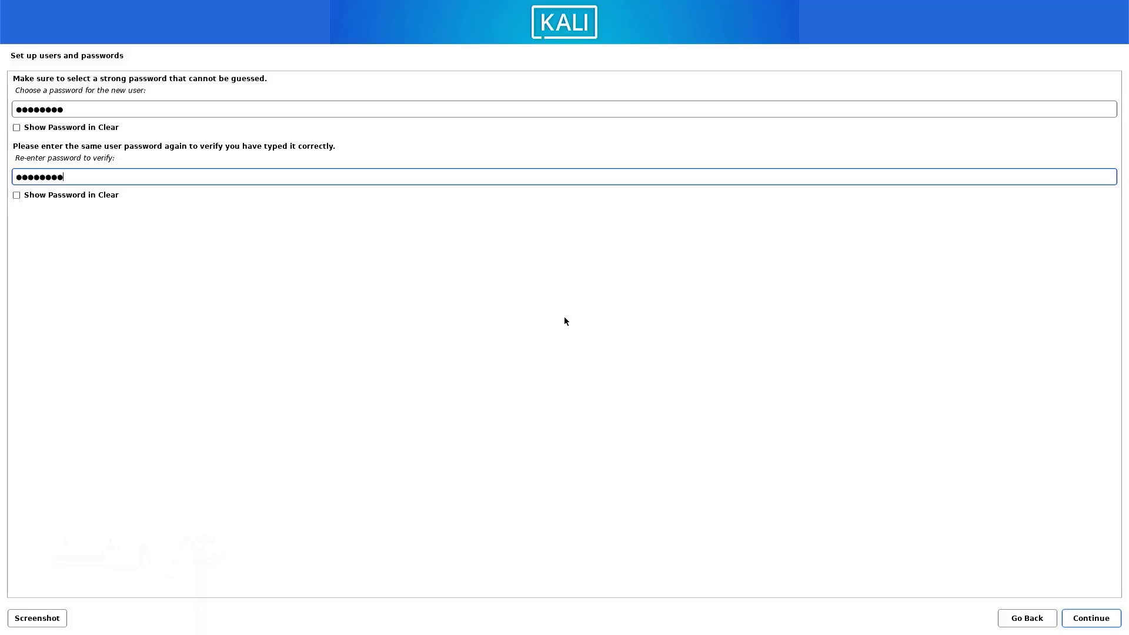
pyautogui.press('Return')
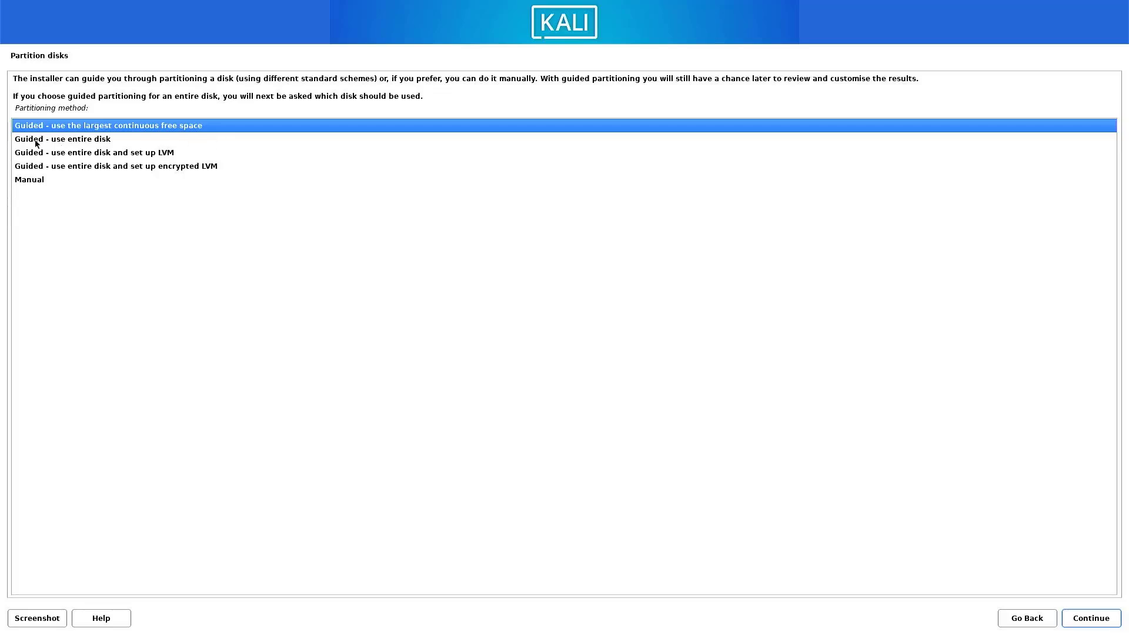
# Step: Select Manual partitioning and continue to the disk partition overview
pyautogui.click(29, 182)
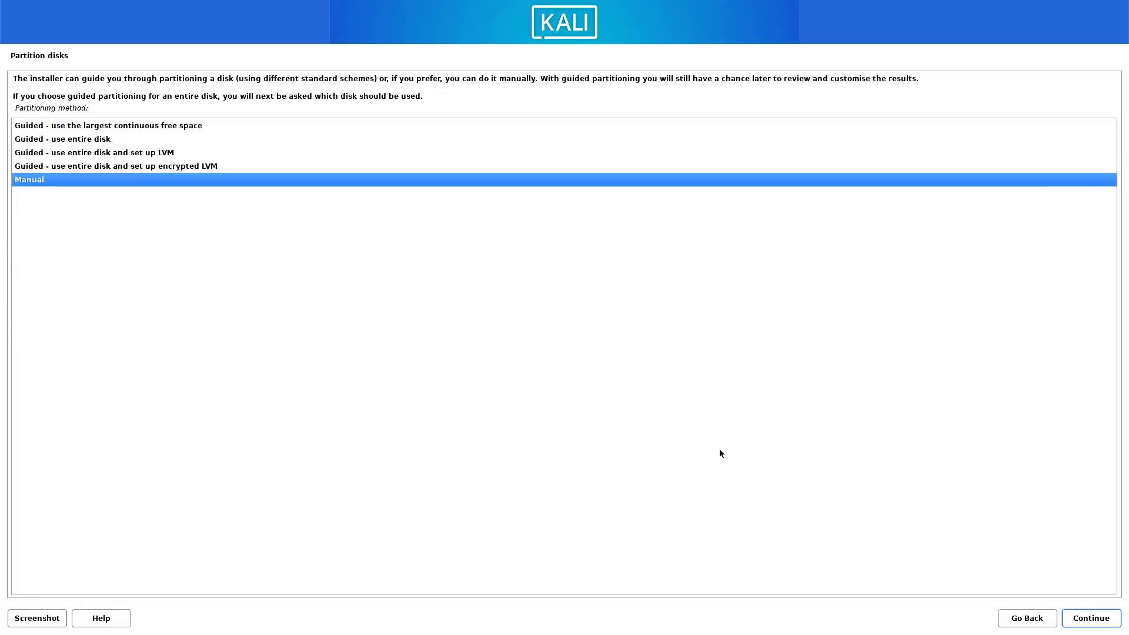
pyautogui.click(1080, 625)
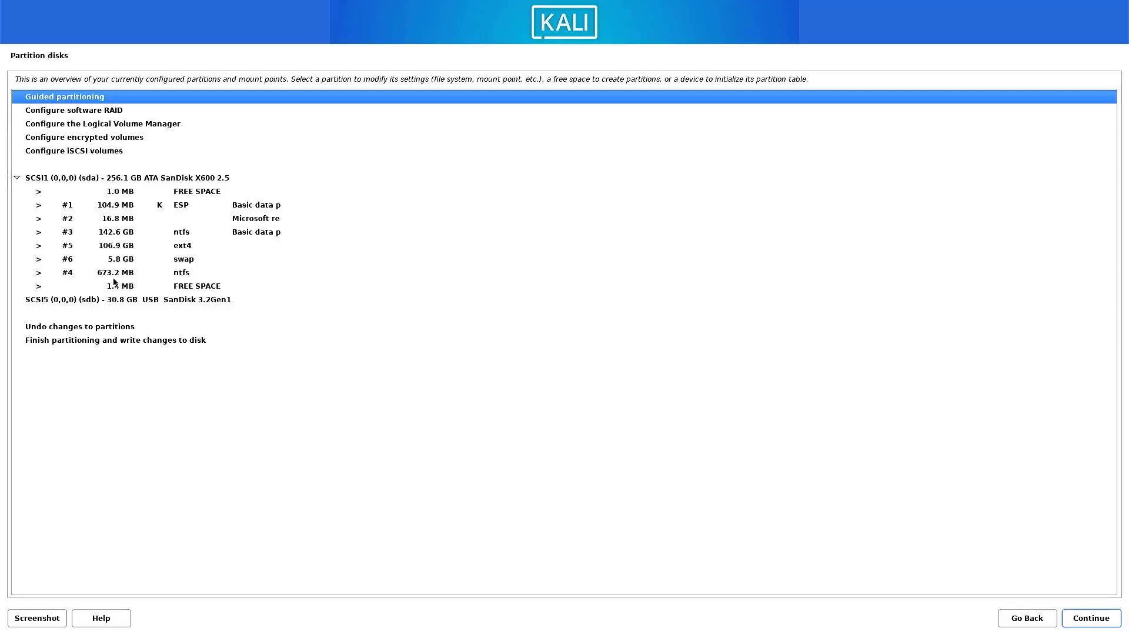
# Step: Delete the 104.9 MB ESP, the 16.8 MB partition #2 and the 142.6 GB ntfs partition
pyautogui.doubleClick(124, 205)
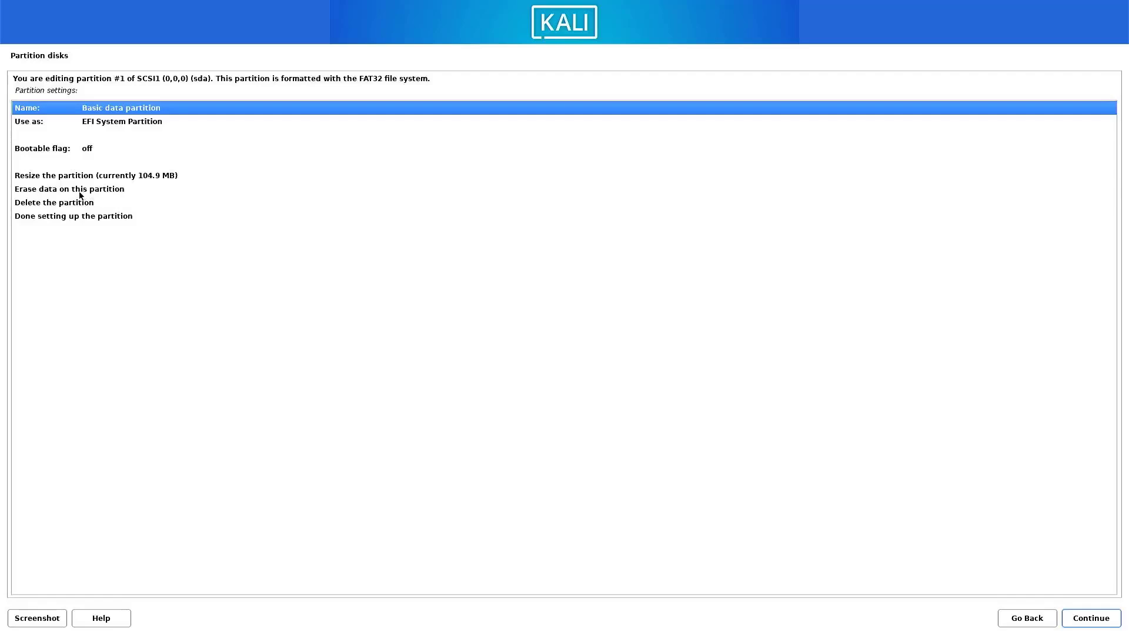
pyautogui.click(56, 206)
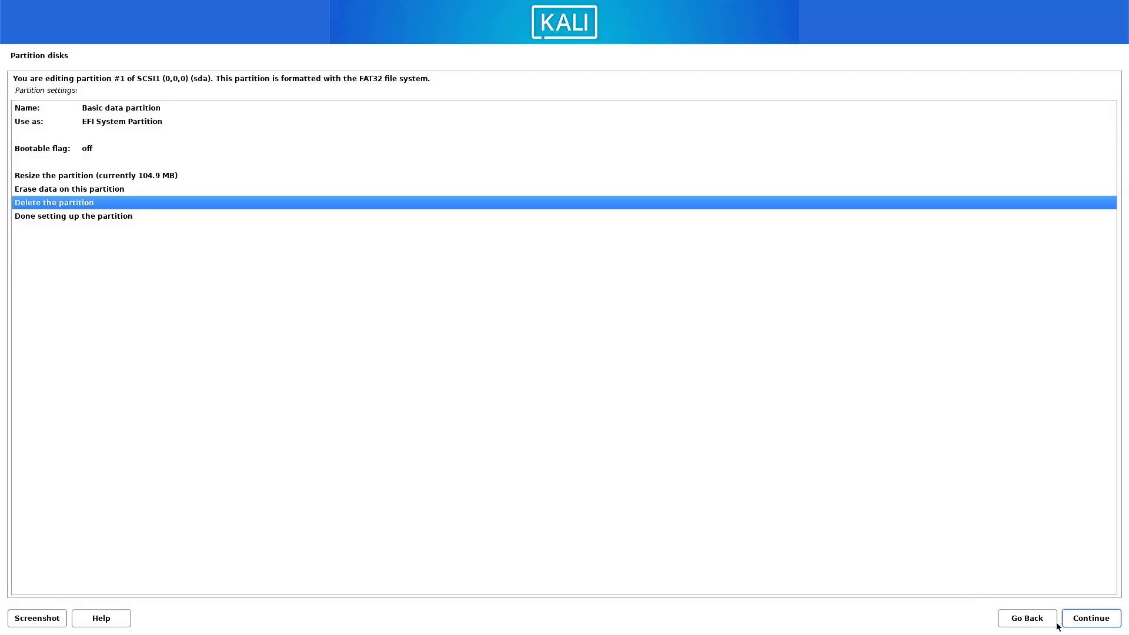
pyautogui.click(1075, 622)
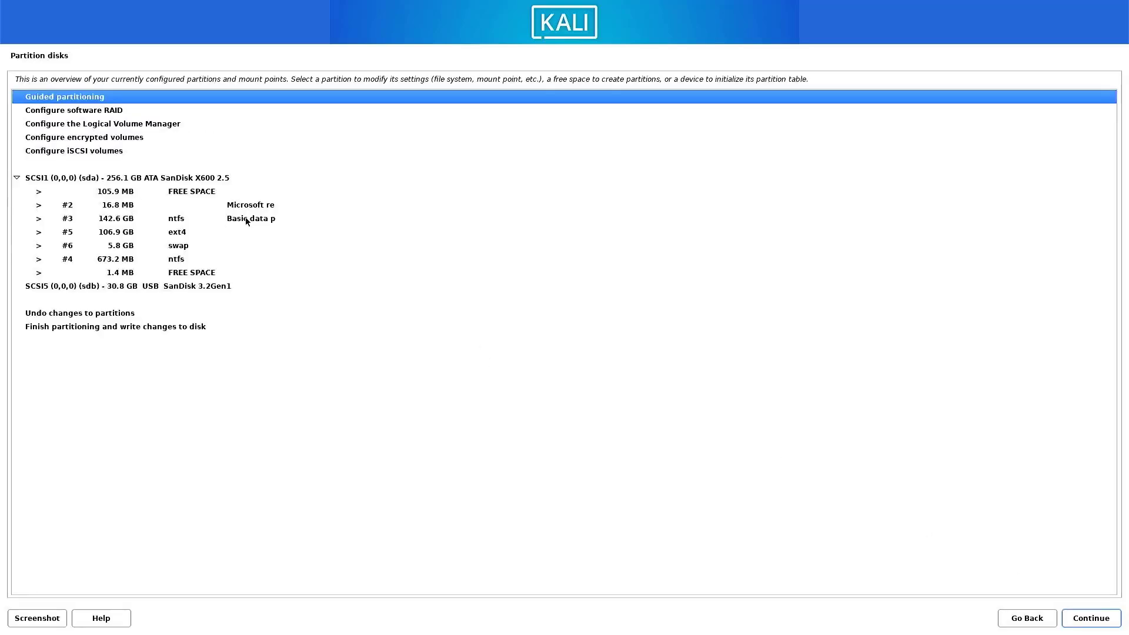
pyautogui.doubleClick(118, 207)
pyautogui.click(1079, 618)
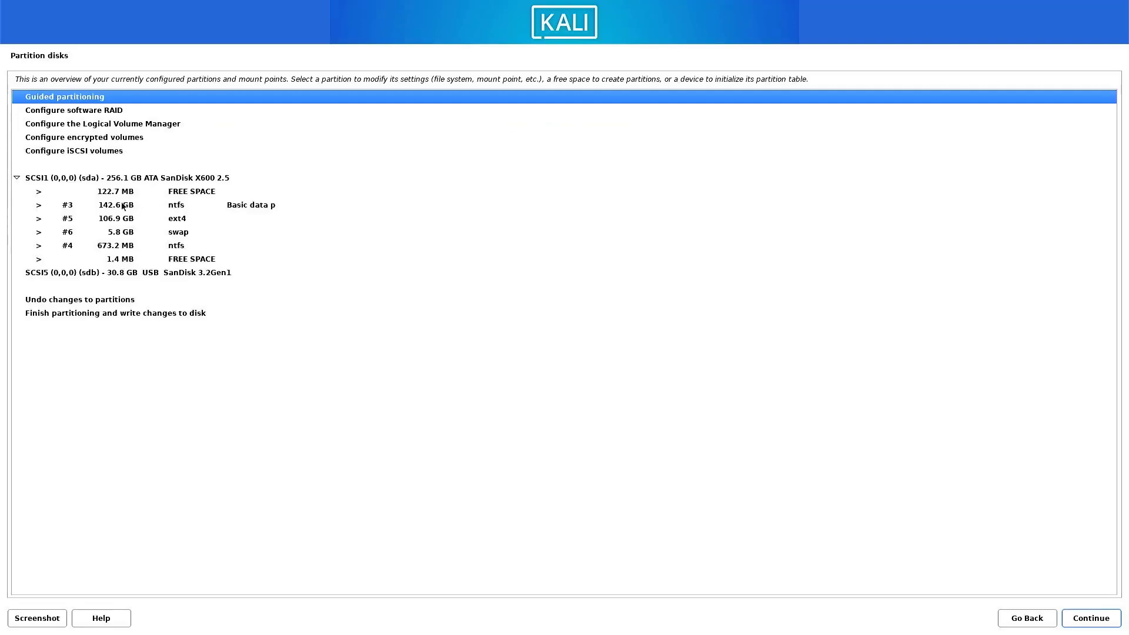
pyautogui.doubleClick(118, 210)
pyautogui.click(118, 200)
pyautogui.click(1071, 620)
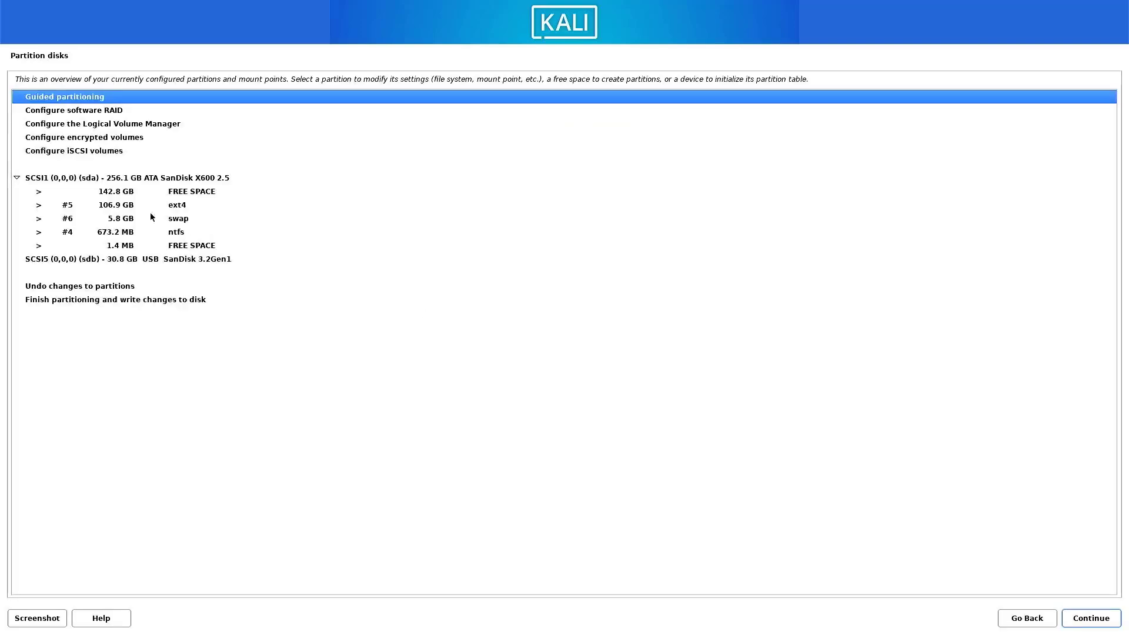
# Step: Delete the 106.9 GB ext4, 5.8 GB swap and 673.2 MB ntfs partitions, then select the 256.1 GB free space
pyautogui.doubleClick(150, 213)
pyautogui.click(133, 201)
pyautogui.doubleClick(73, 203)
pyautogui.doubleClick(116, 207)
pyautogui.click(119, 203)
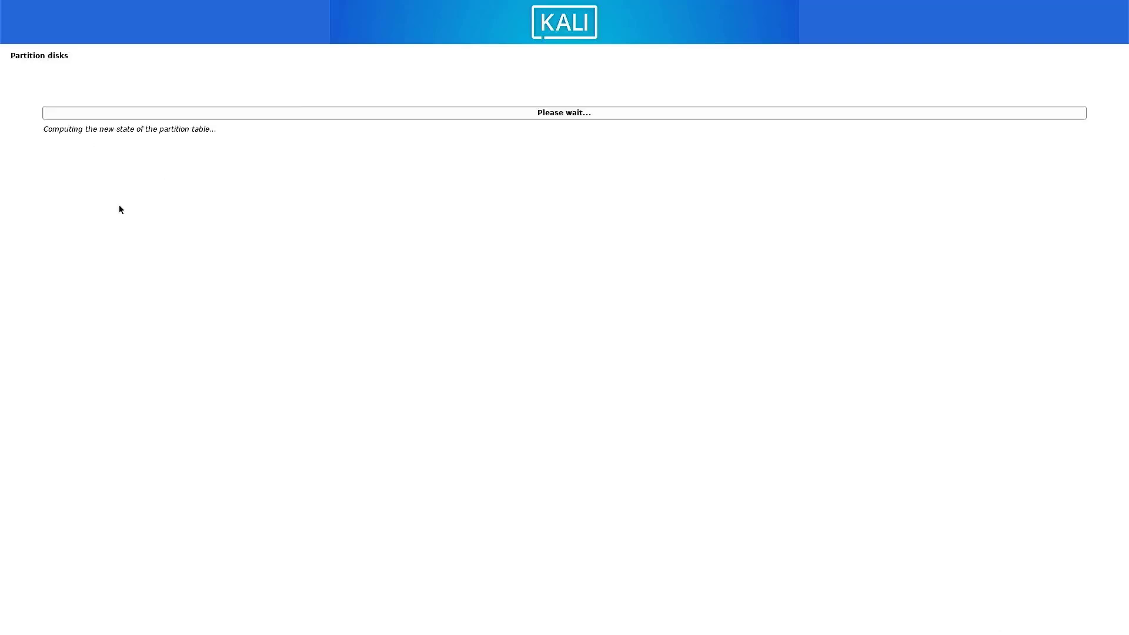
pyautogui.doubleClick(118, 206)
pyautogui.click(115, 200)
pyautogui.click(123, 201)
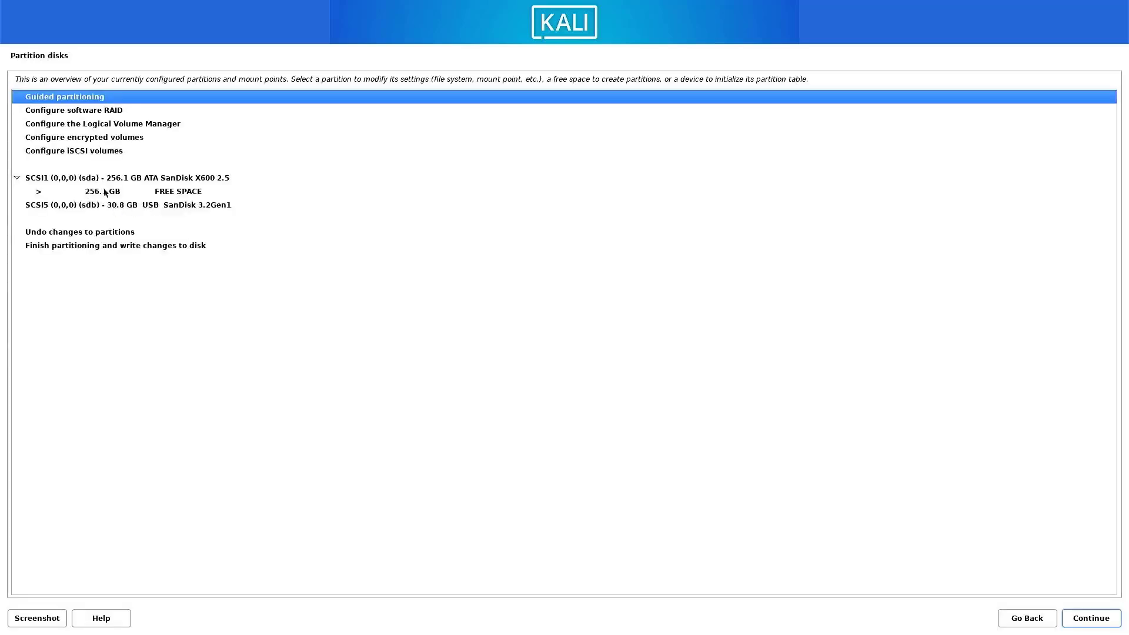
pyautogui.click(127, 194)
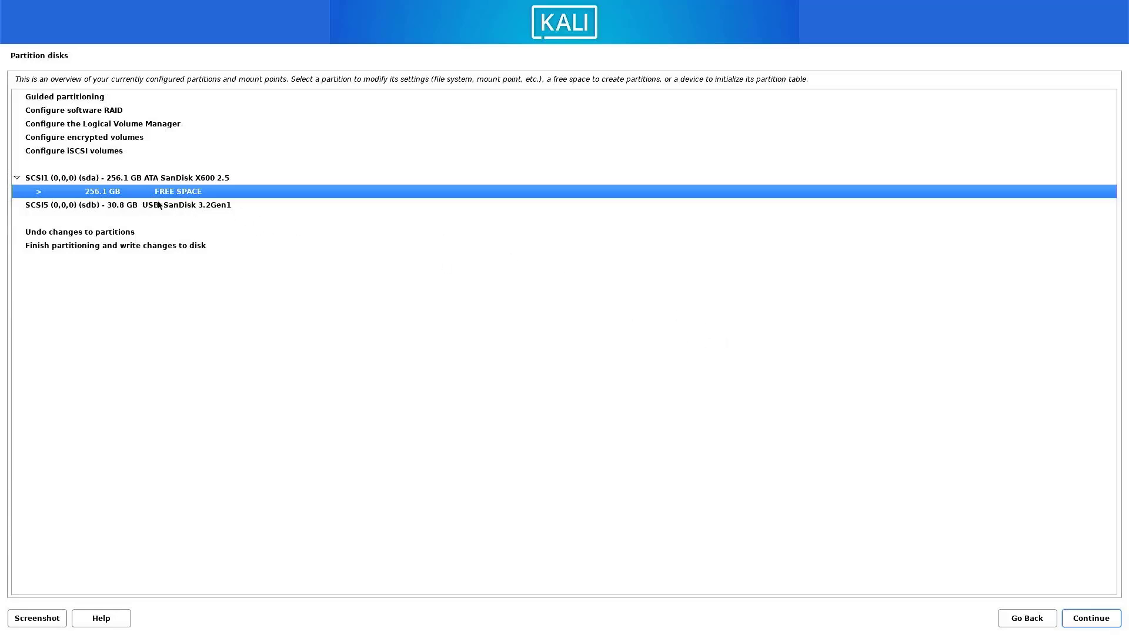
# Step: Create a new partition at the beginning of the 256.1 GB free space
pyautogui.doubleClick(106, 195)
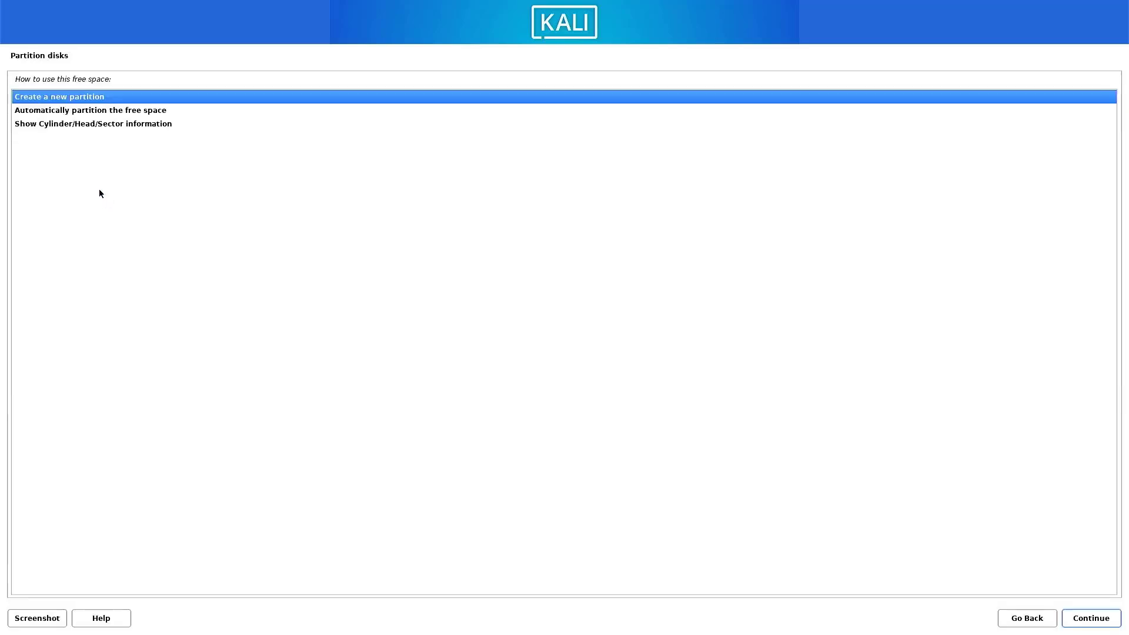
pyautogui.doubleClick(29, 98)
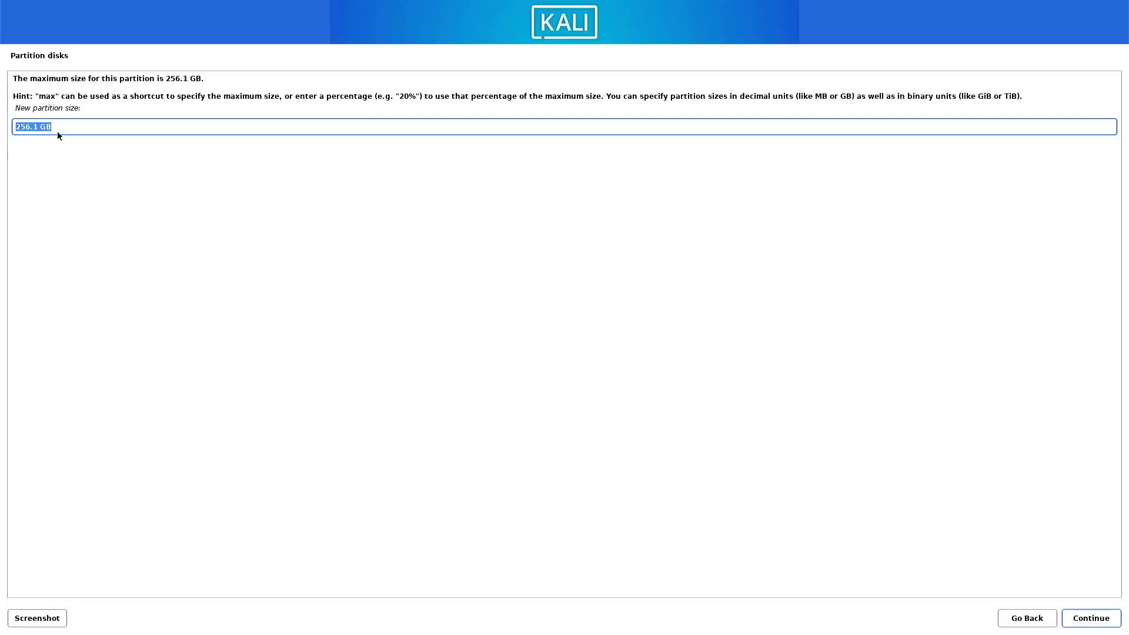
pyautogui.write('500MB')
pyautogui.click(1065, 617)
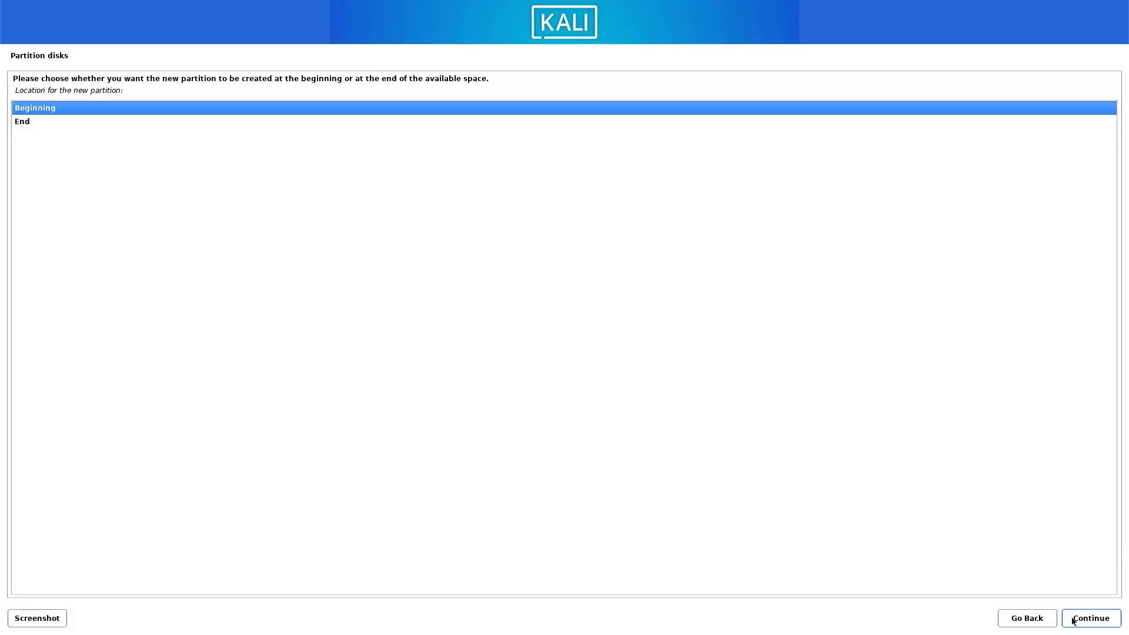
pyautogui.click(1072, 621)
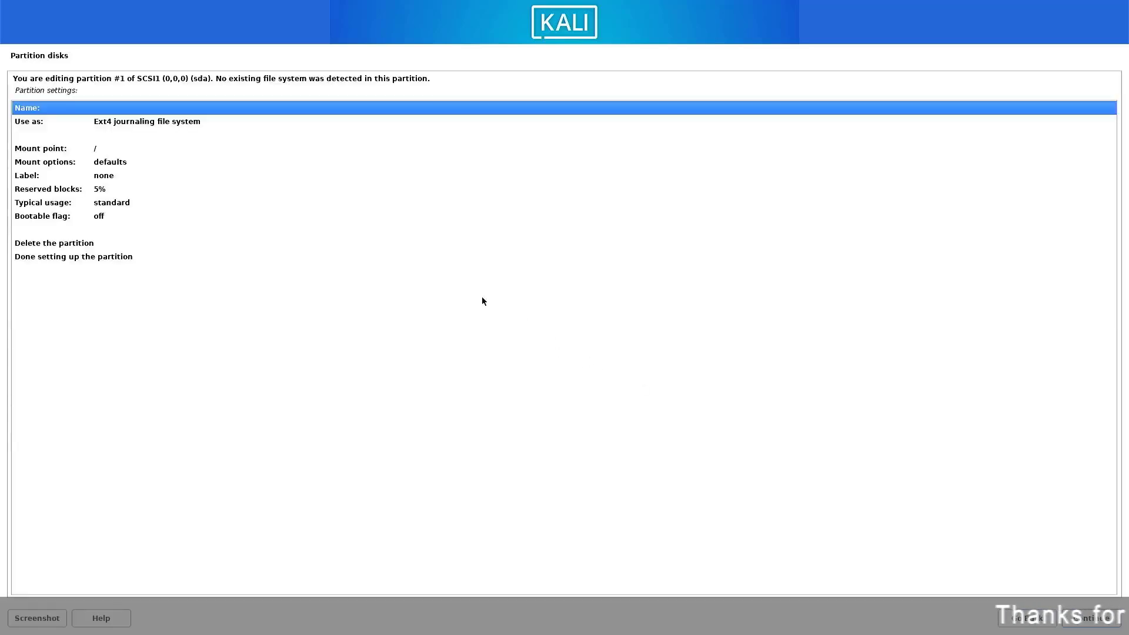
# Step: Set partition #1 to be used as an EFI System Partition and finish its setup
pyautogui.doubleClick(128, 122)
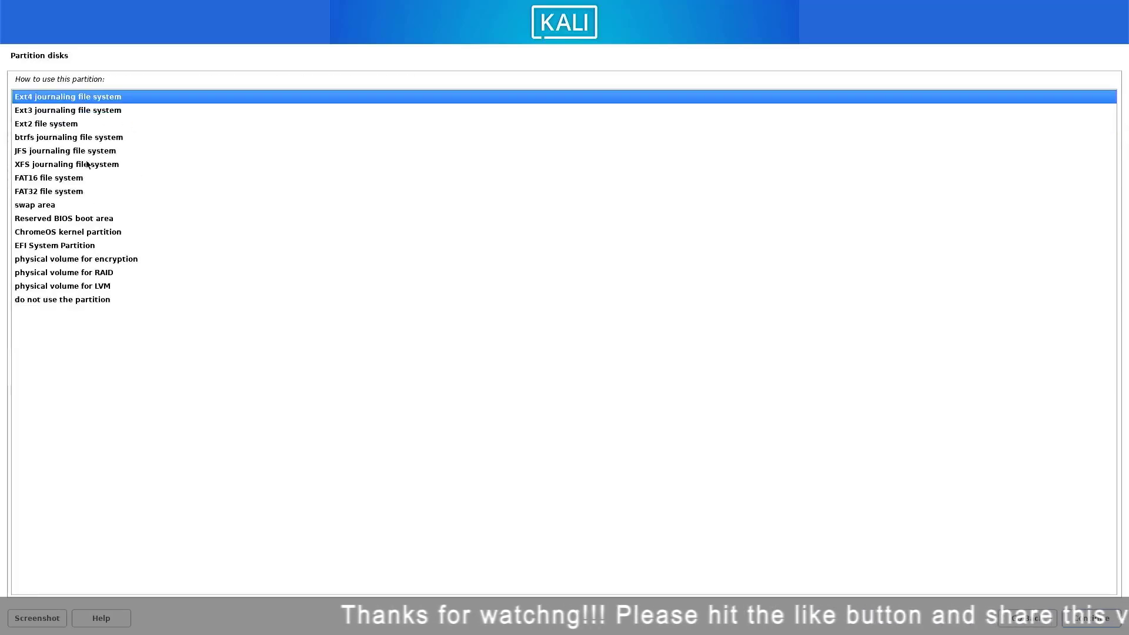
pyautogui.click(32, 247)
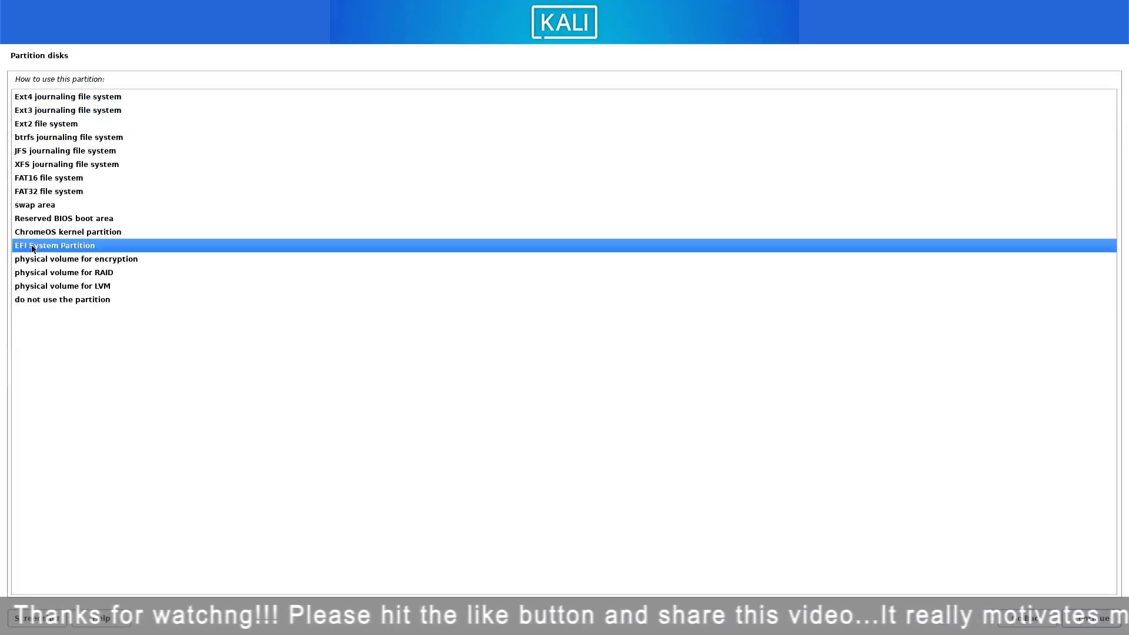
pyautogui.doubleClick(35, 245)
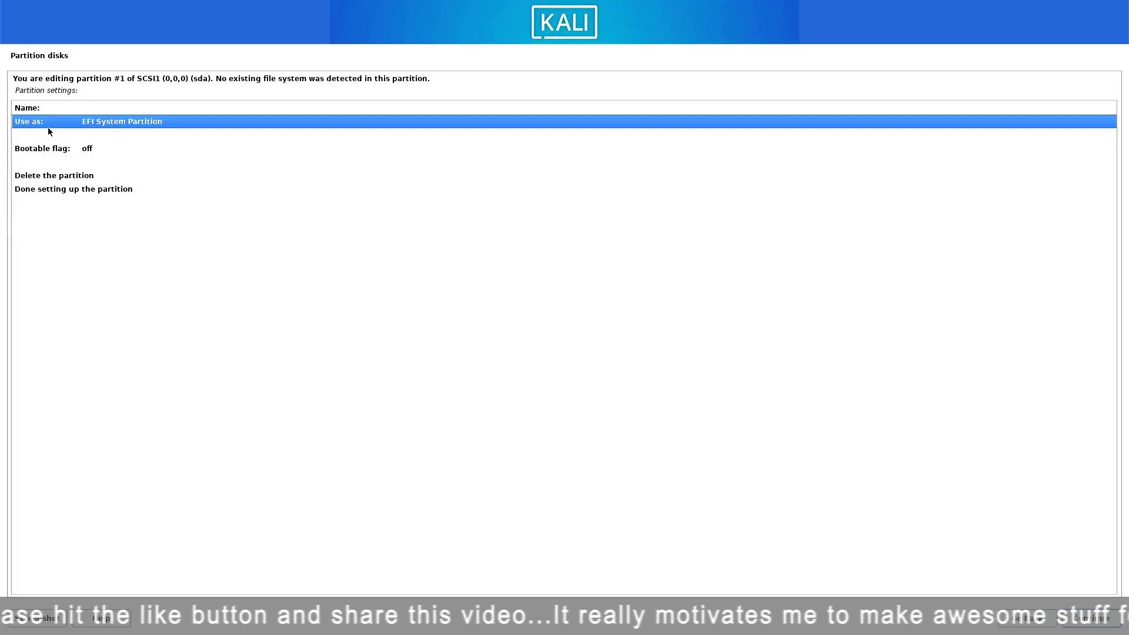
pyautogui.doubleClick(65, 192)
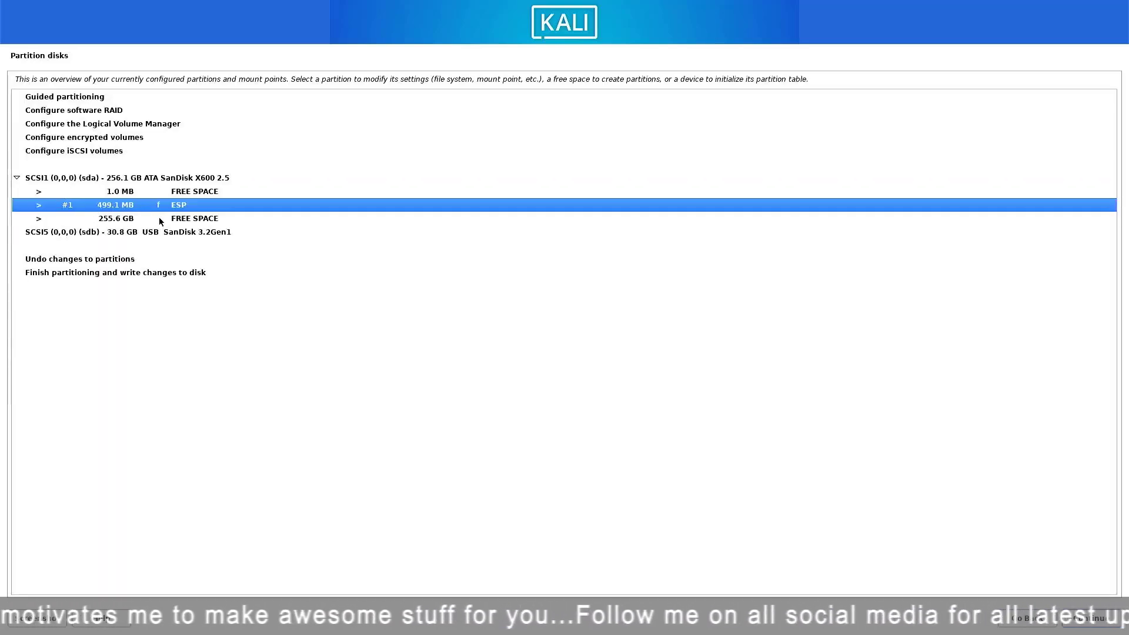
# Step: Create an 8GB partition at the beginning of the 255.6 GB free space
pyautogui.click(178, 223)
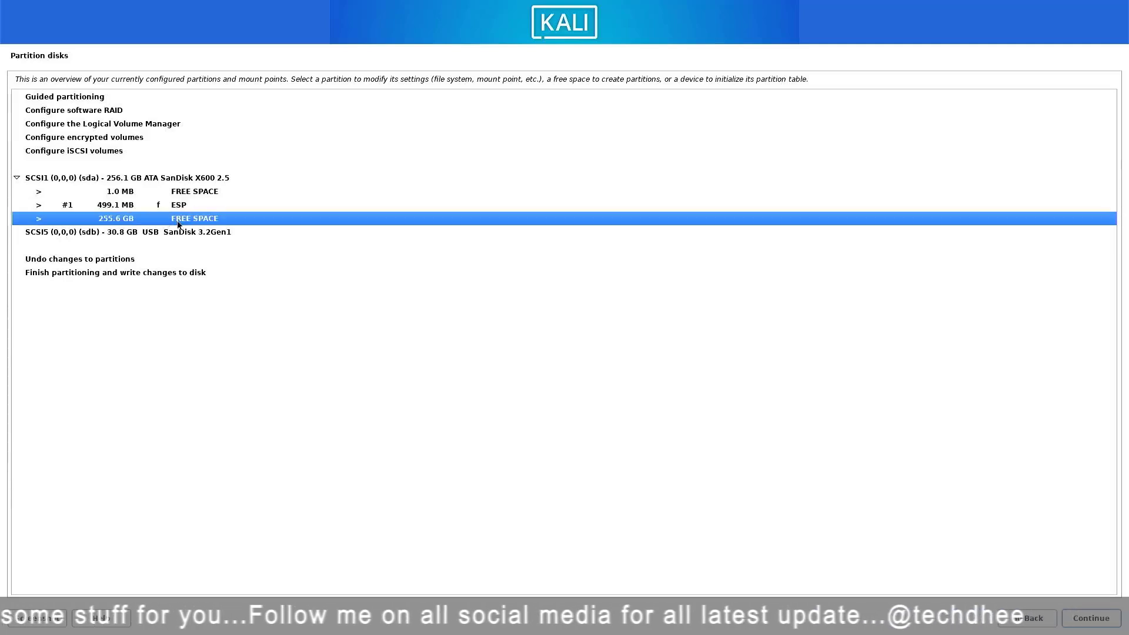
pyautogui.doubleClick(178, 222)
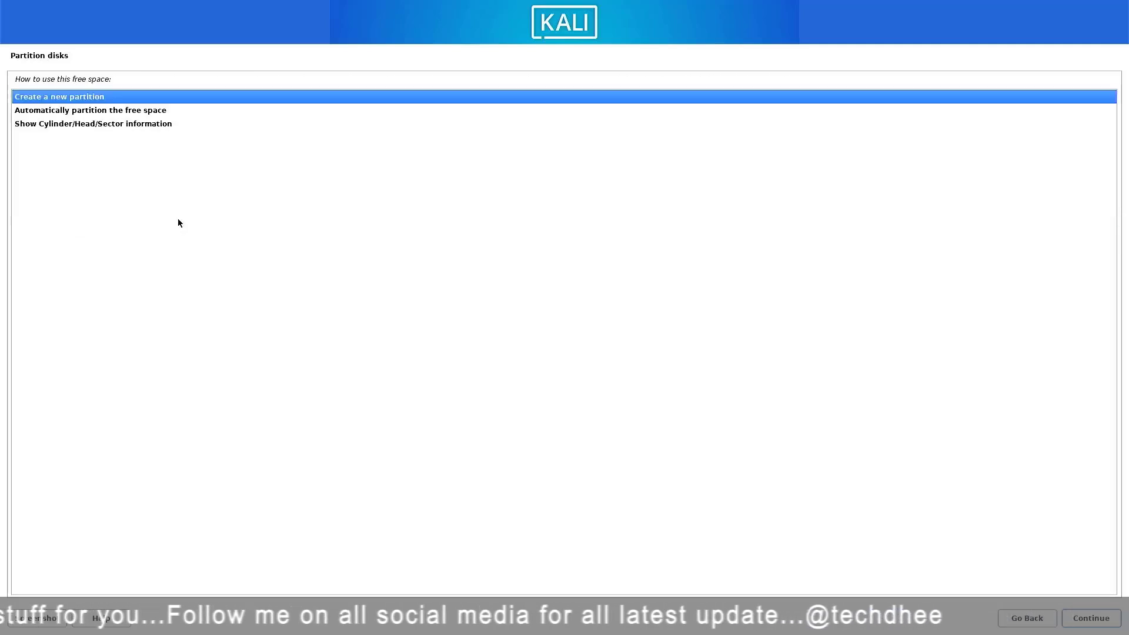
pyautogui.doubleClick(68, 100)
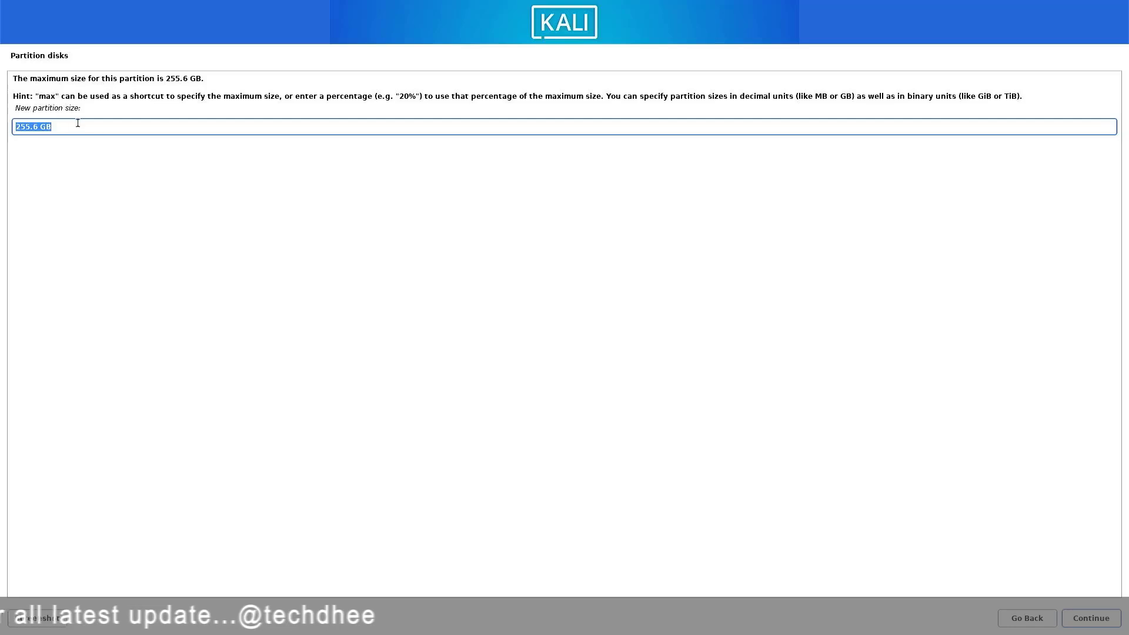
pyautogui.write('8')
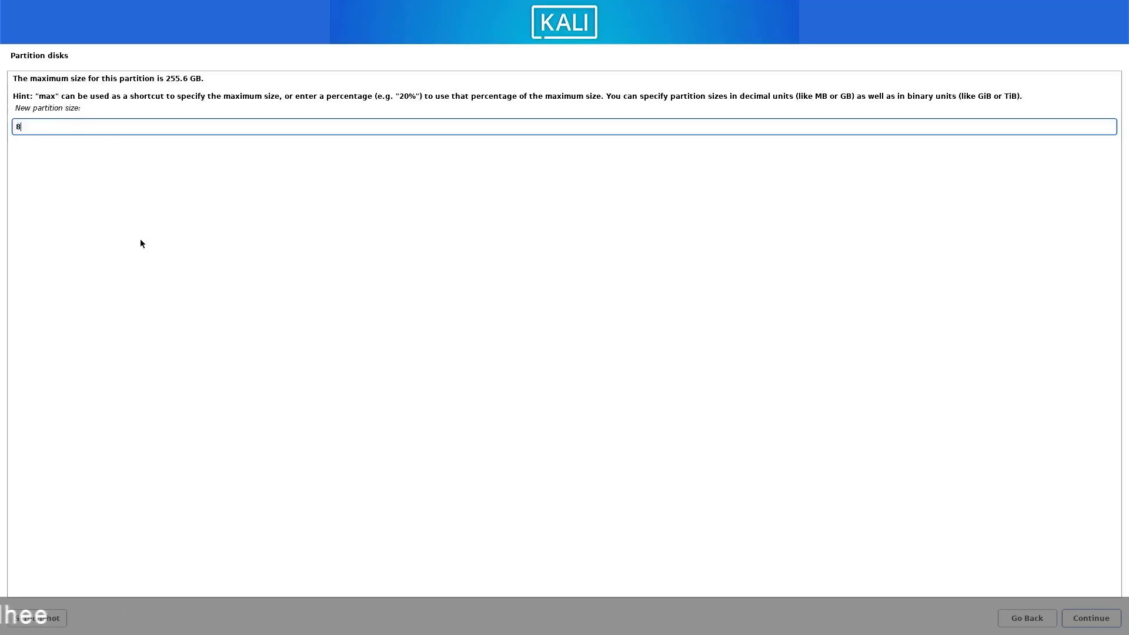
pyautogui.write('GB')
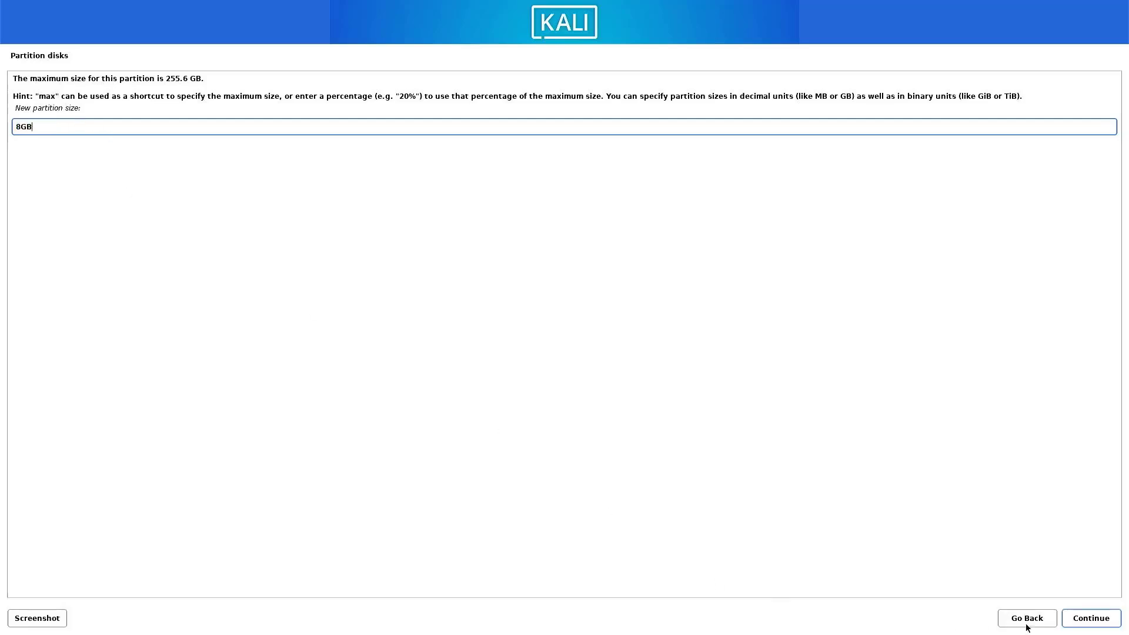
pyautogui.click(1070, 618)
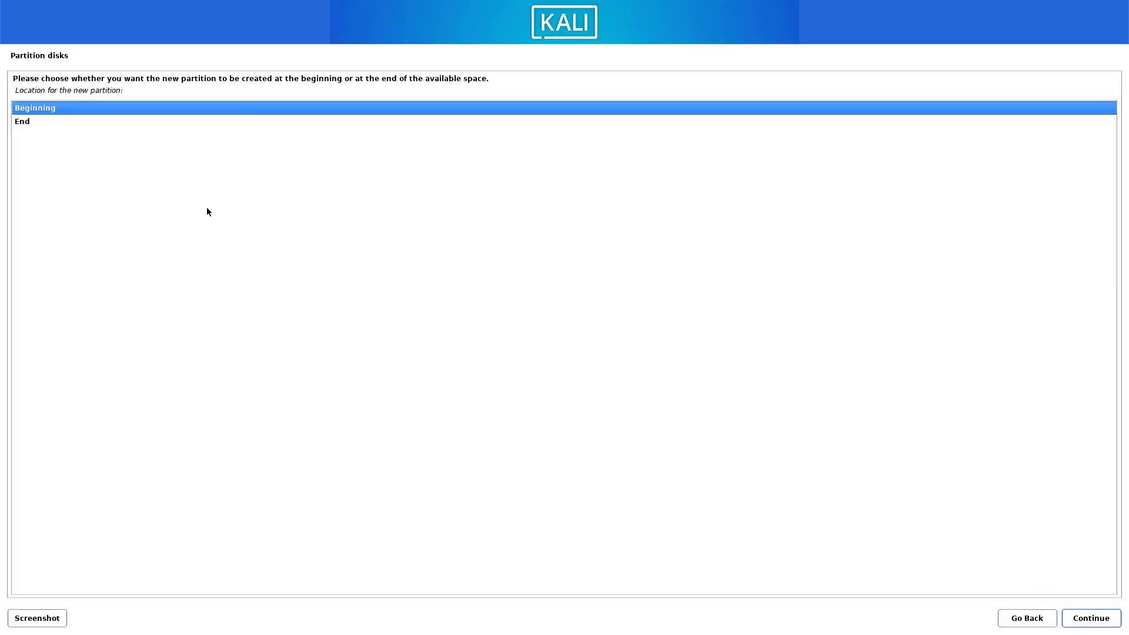
pyautogui.click(1084, 617)
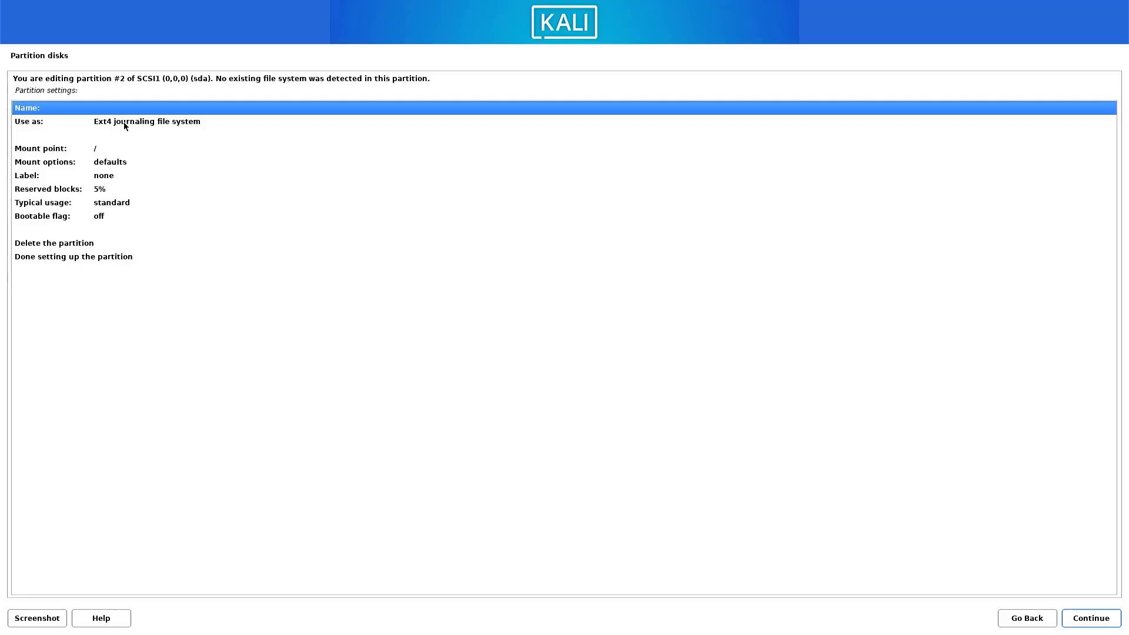
# Step: Set partition #2 to be used as swap area and finish its setup
pyautogui.doubleClick(123, 122)
pyautogui.doubleClick(36, 207)
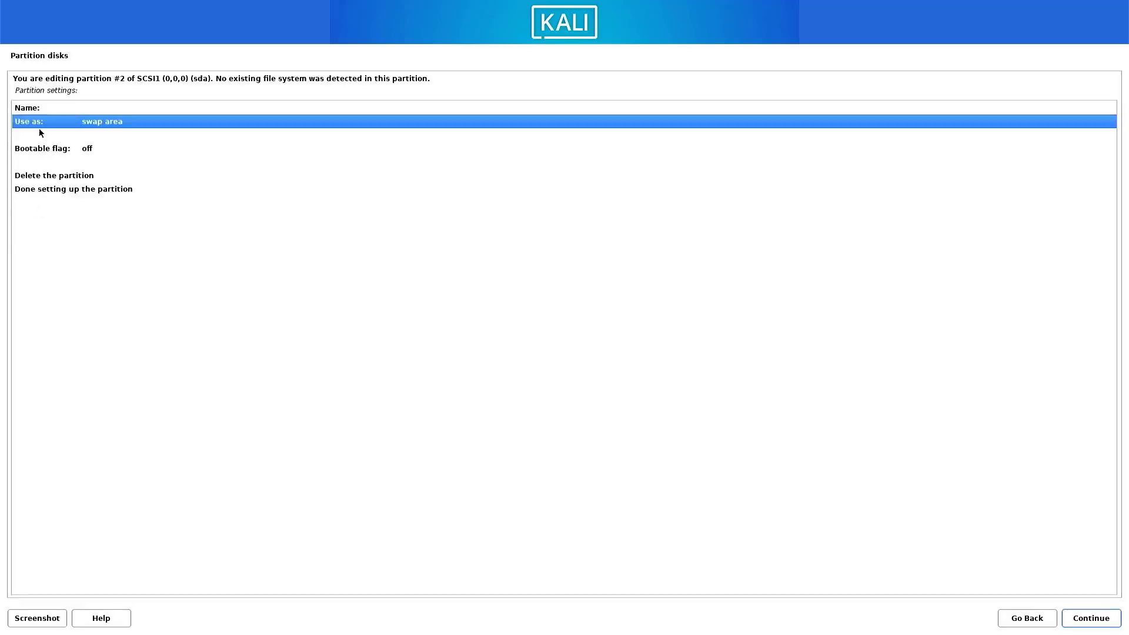
pyautogui.doubleClick(50, 188)
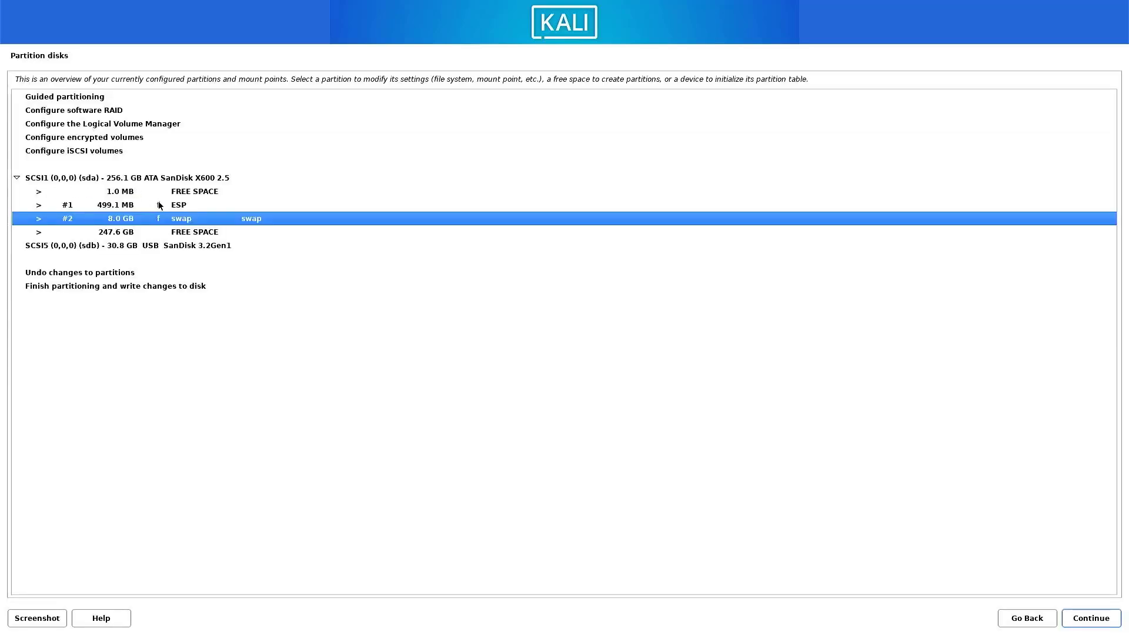
# Step: Create partition #3 from the full 247.6 GB free space as ext4 mounted at /
pyautogui.click(118, 236)
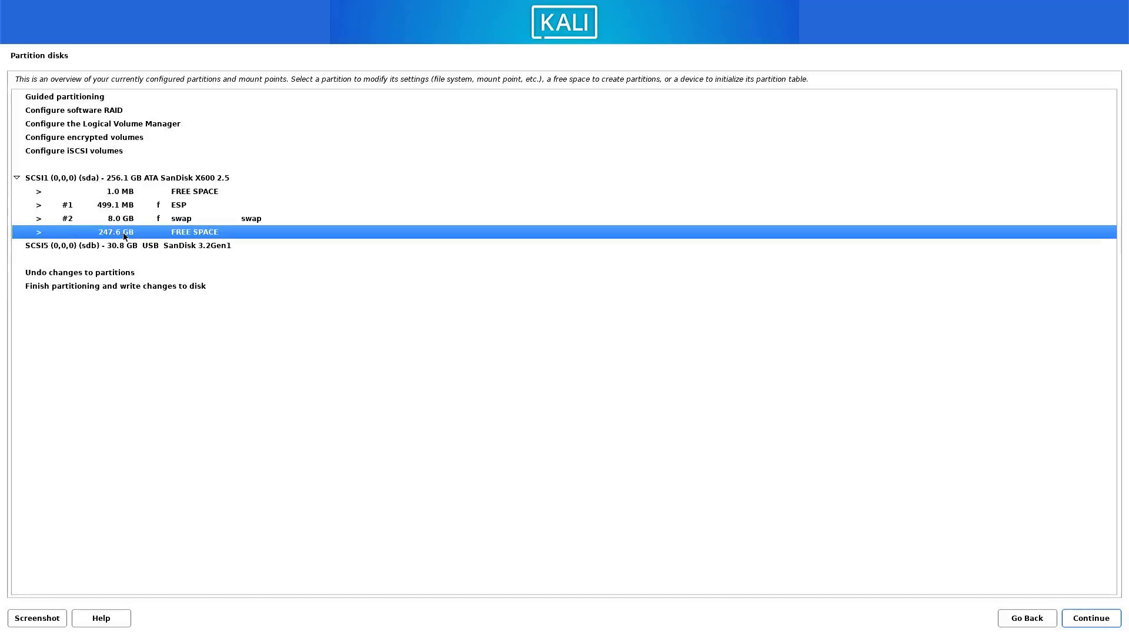
pyautogui.doubleClick(124, 236)
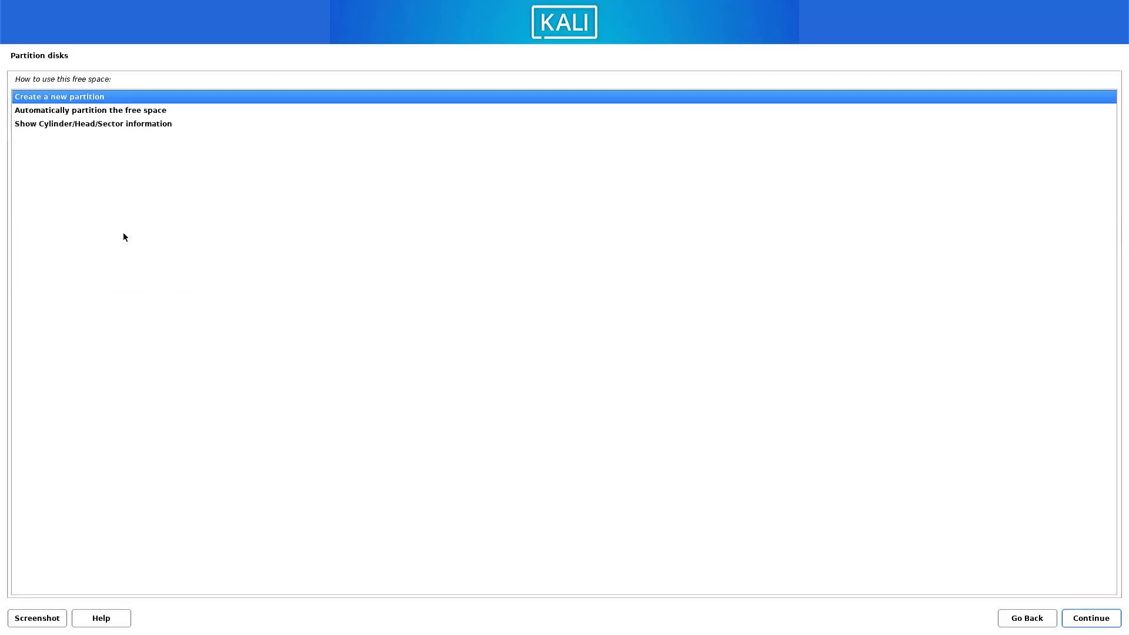
pyautogui.doubleClick(36, 98)
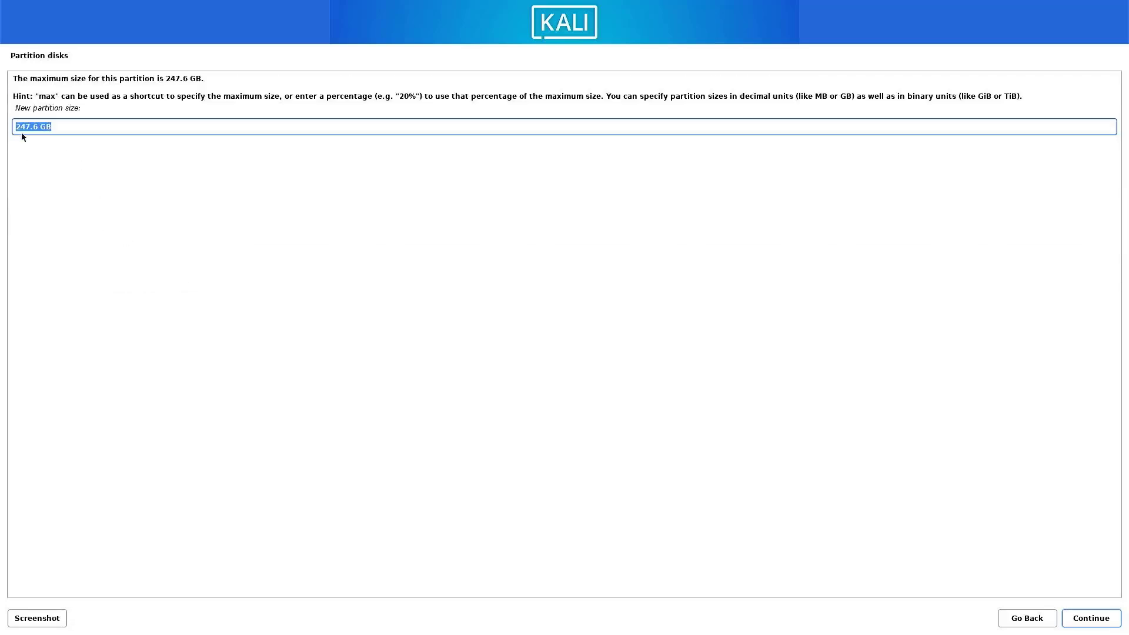
pyautogui.click(49, 132)
pyautogui.click(1104, 617)
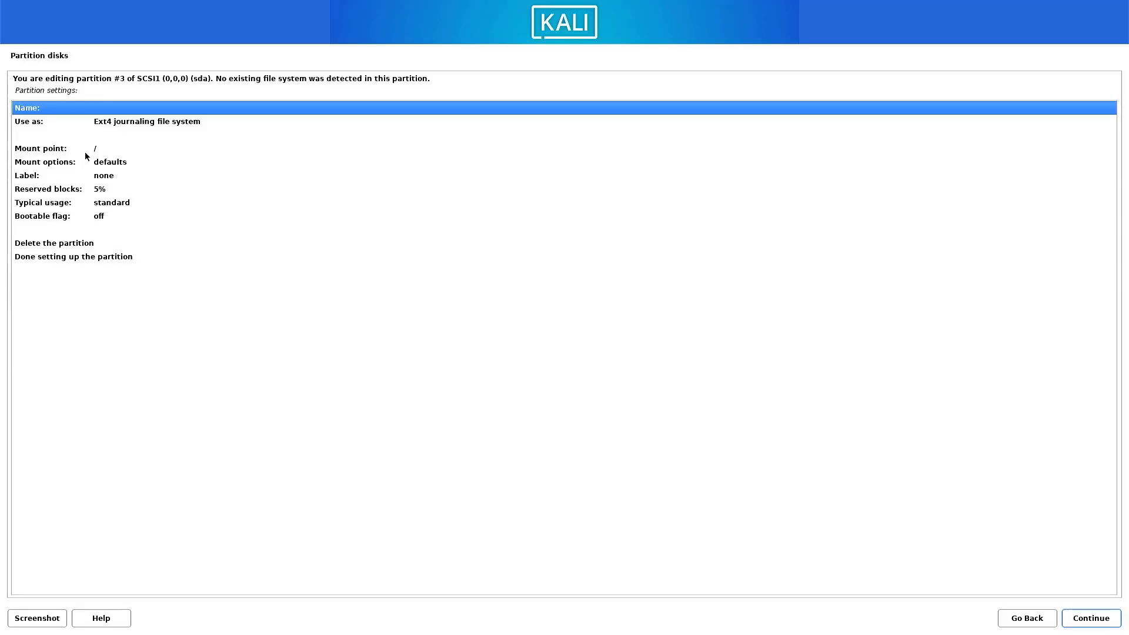
pyautogui.doubleClick(54, 258)
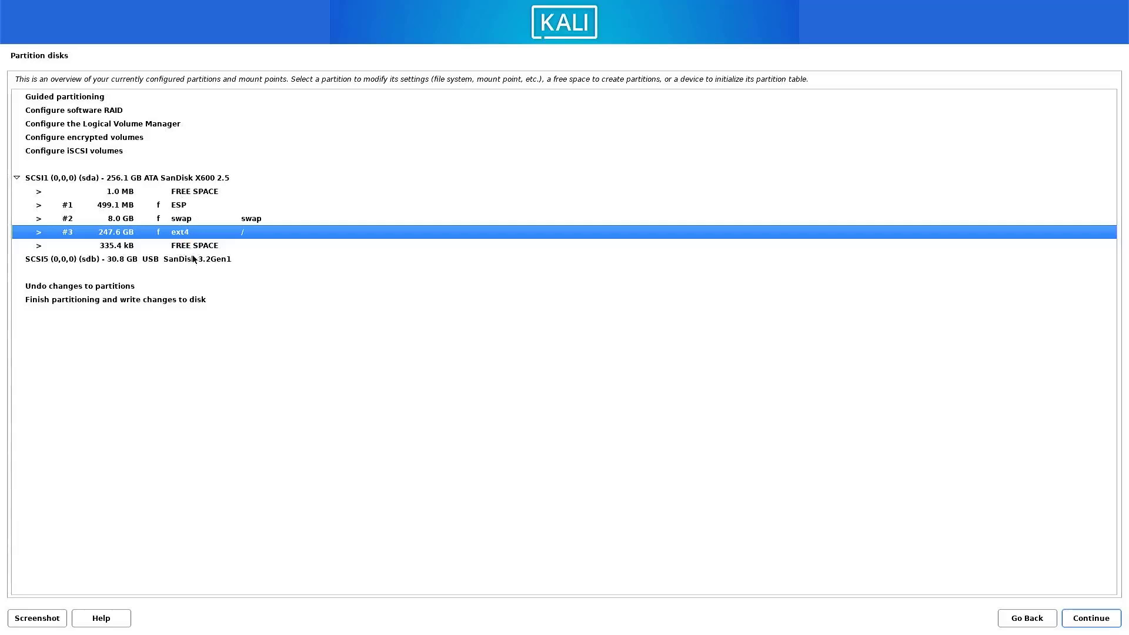
pyautogui.click(140, 300)
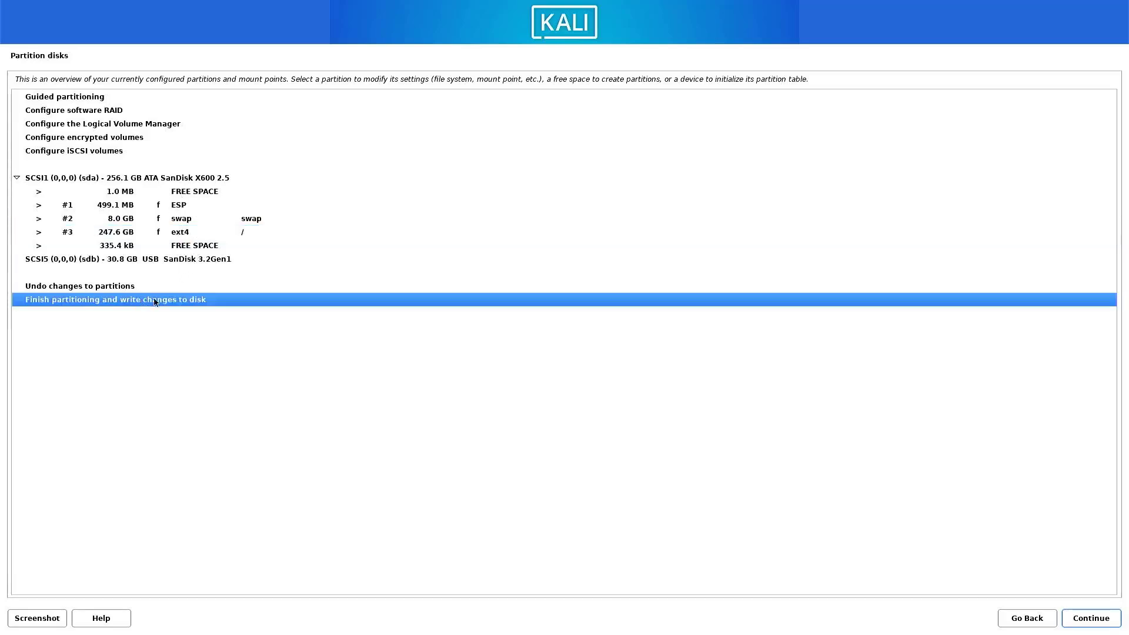
# Step: Answer Yes to write the ESP, swap and ext4 partitions to the SanDisk SSD
pyautogui.click(1066, 619)
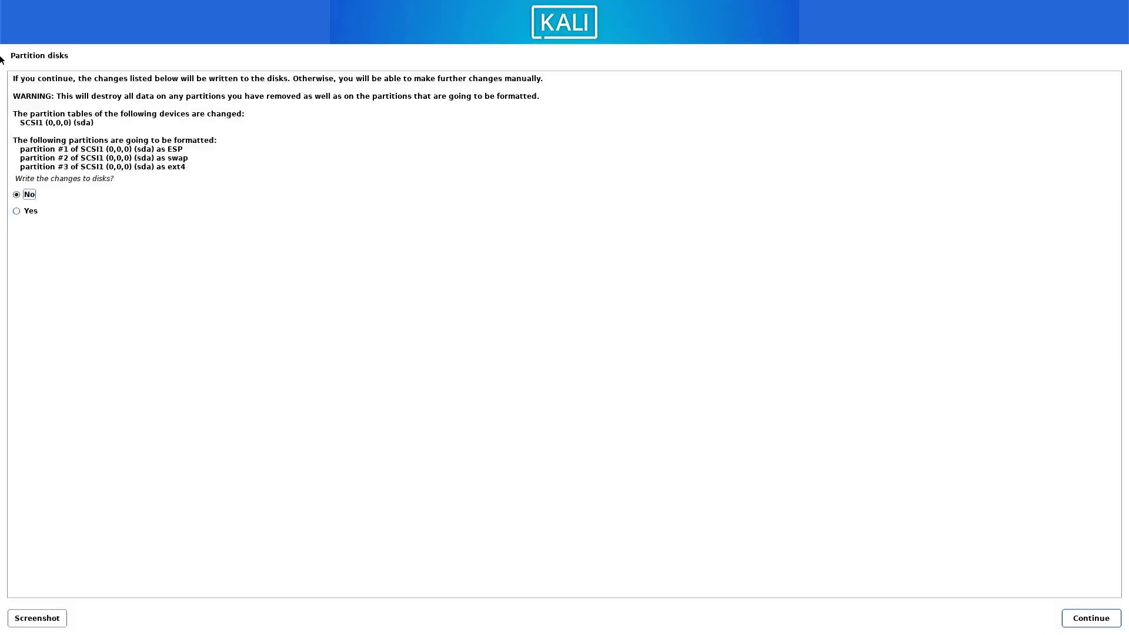
pyautogui.click(17, 212)
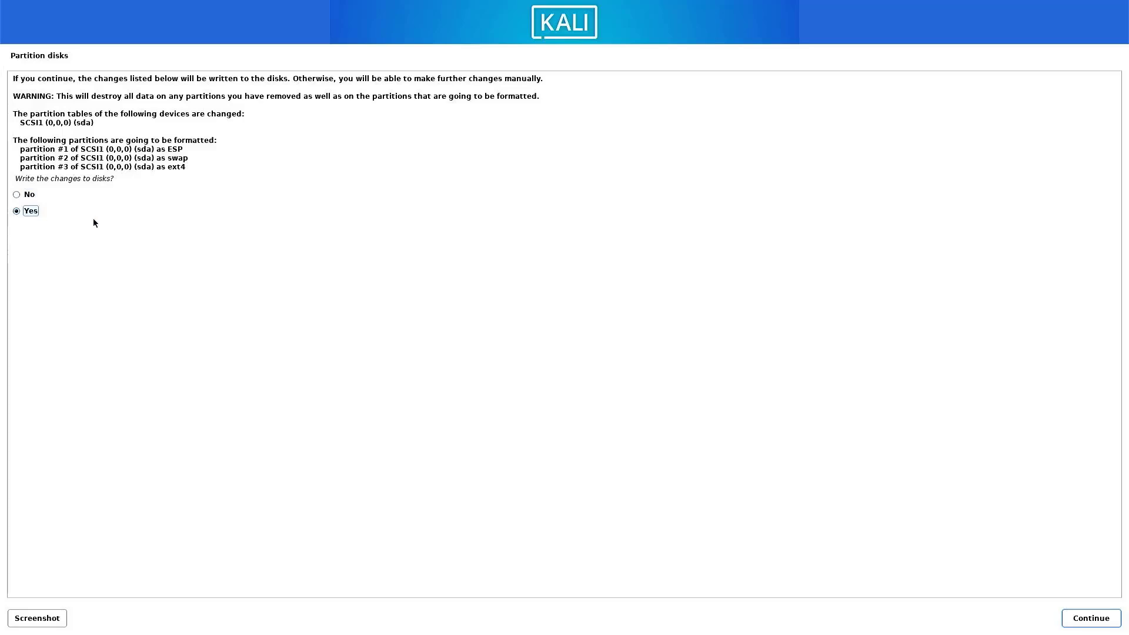
pyautogui.click(1118, 618)
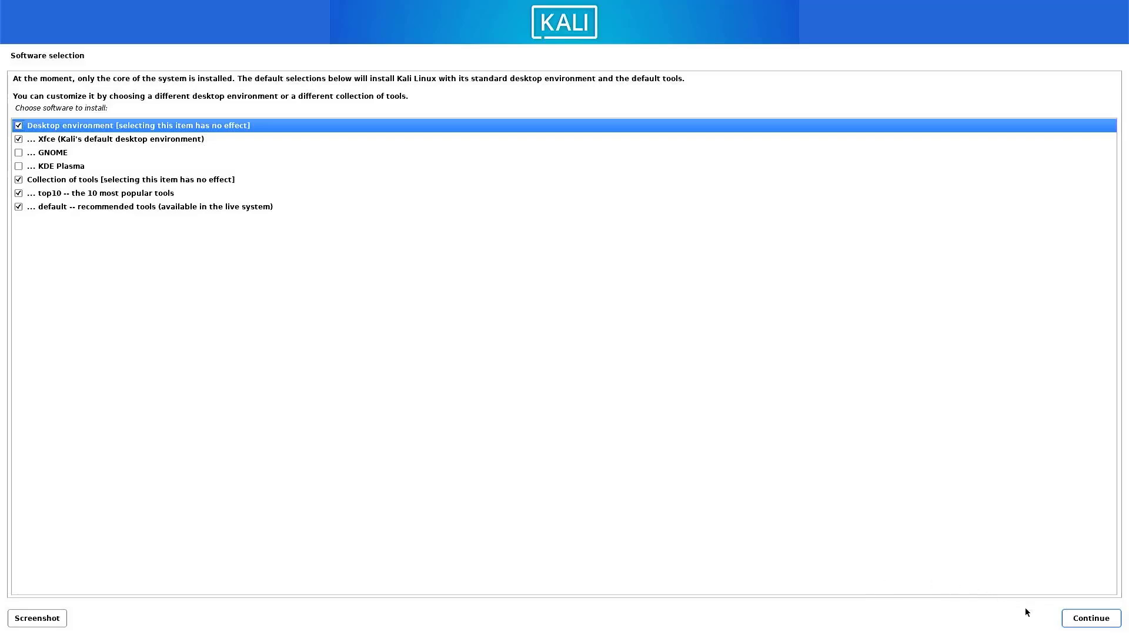
# Step: Install the default selection of Xfce desktop, top10 and default tools
pyautogui.click(1087, 619)
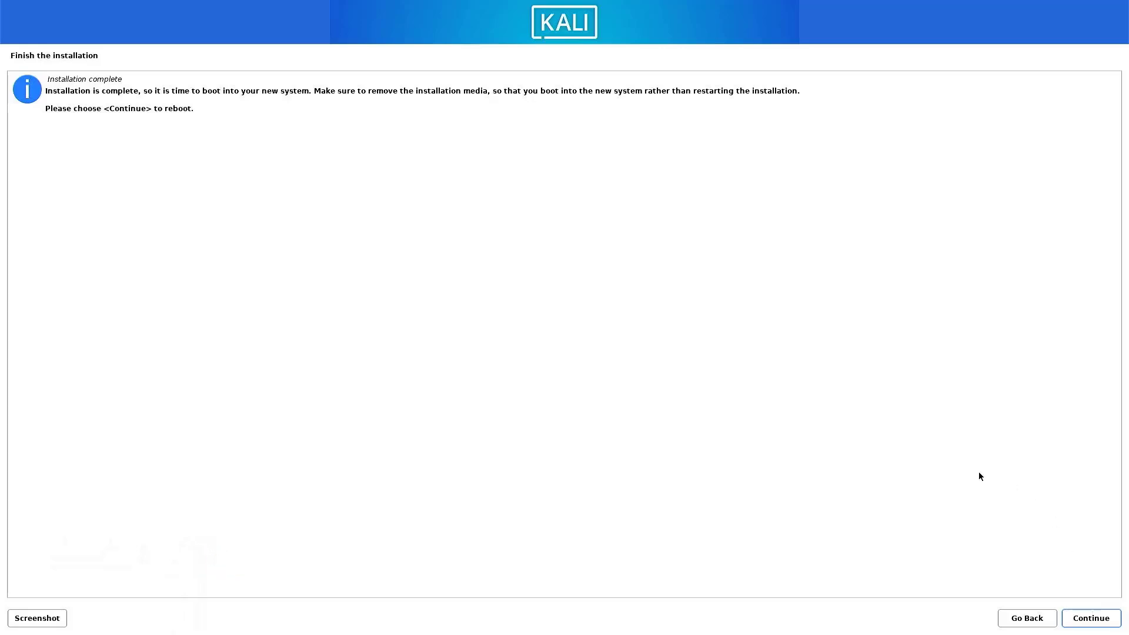
# Step: Confirm the Installation complete screen to reboot into the new system
pyautogui.click(1111, 623)
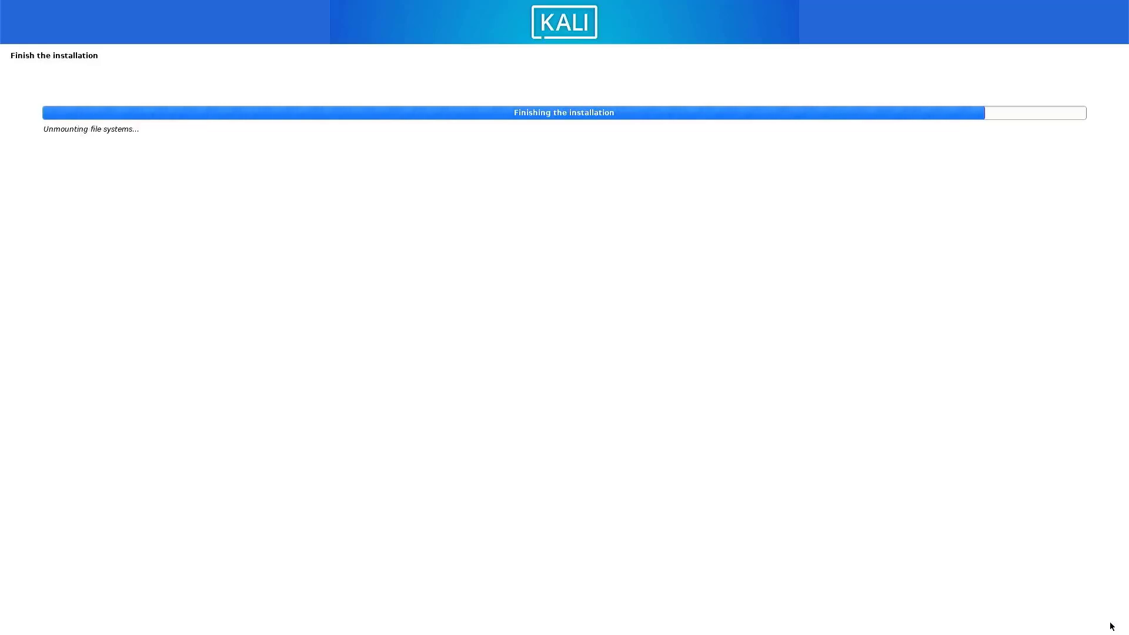